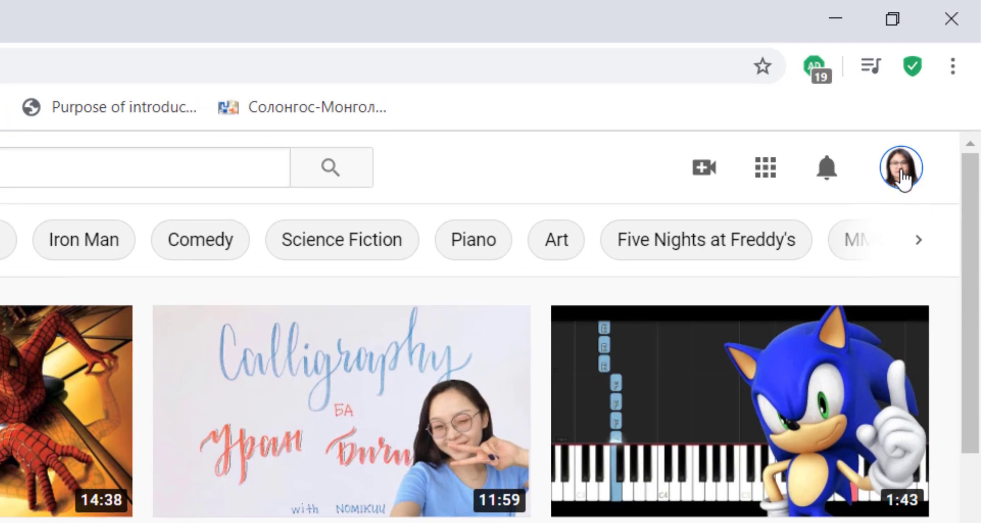
Open YouTube Studio from the account options and show the channel's list of uploaded videos
{"action": "left_click", "coordinate": [901, 176]}
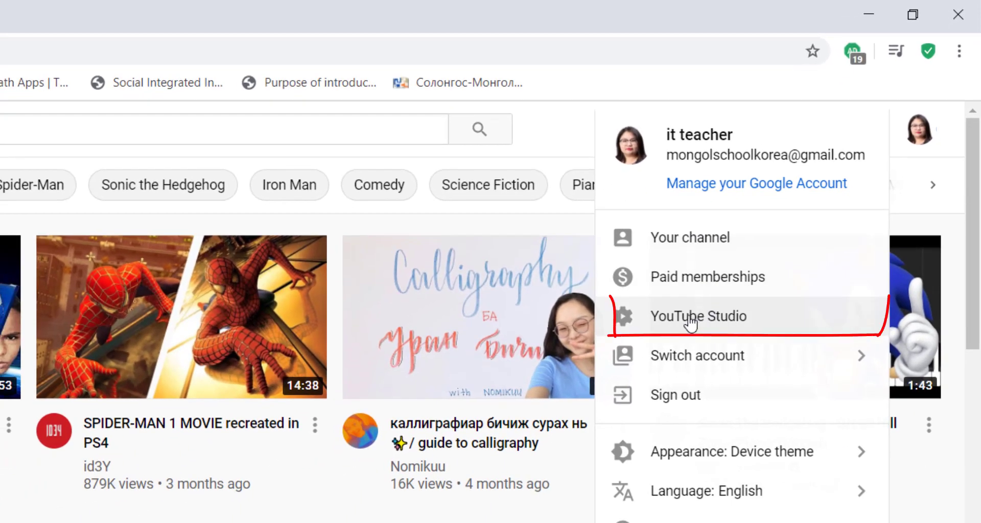
{"action": "left_click", "coordinate": [608, 411]}
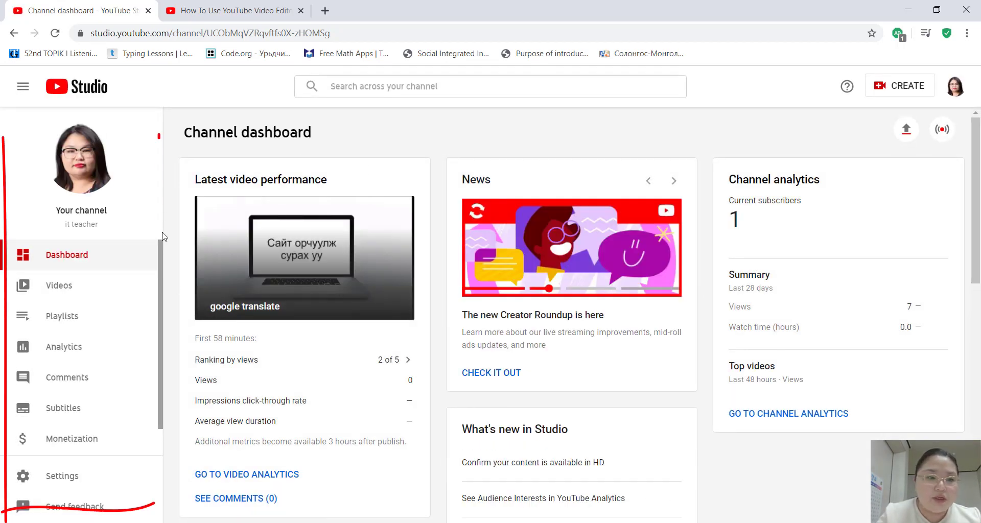
{"action": "left_click", "coordinate": [75, 290]}
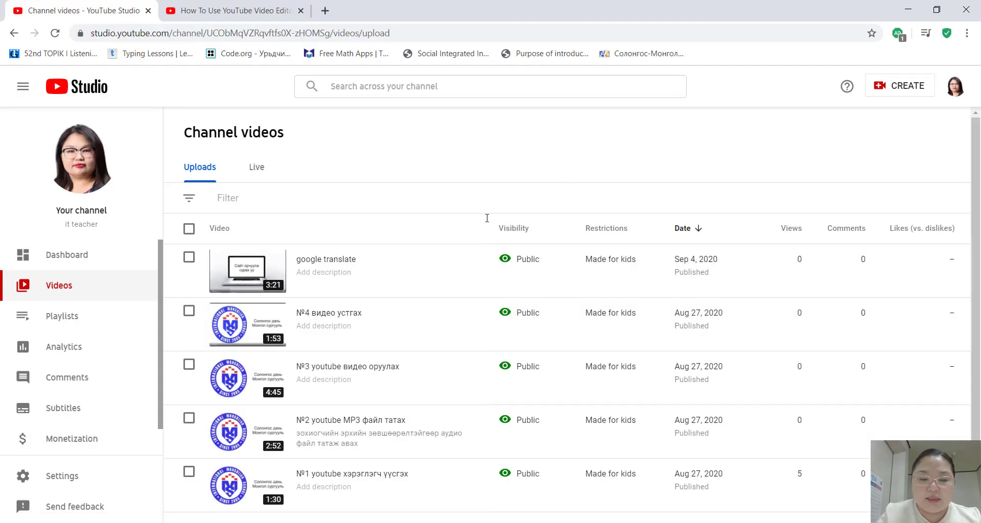
{"action": "scroll", "coordinate": [487, 218], "scroll_direction": "down", "scroll_amount": 2}
{"action": "scroll", "coordinate": [401, 362], "scroll_direction": "up", "scroll_amount": 2}
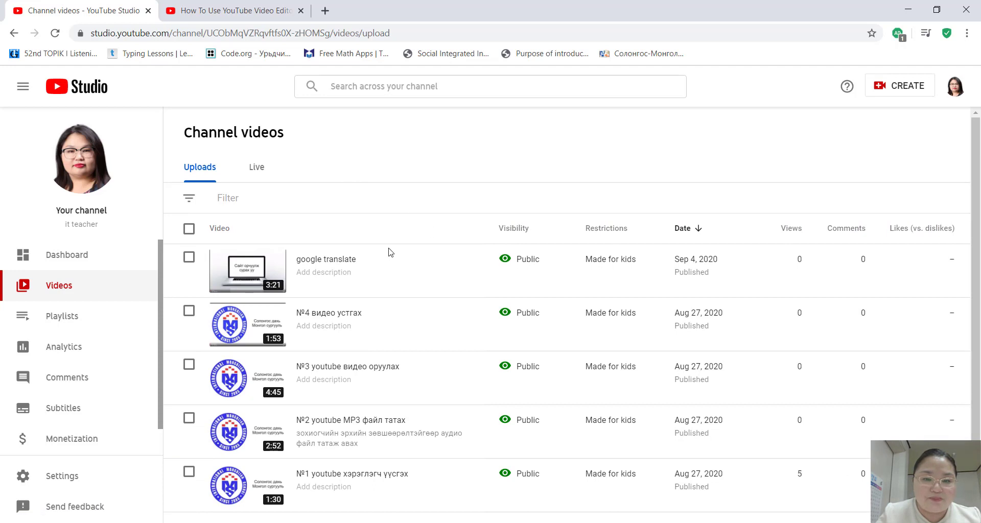
{"action": "mouse_move", "coordinate": [398, 260]}
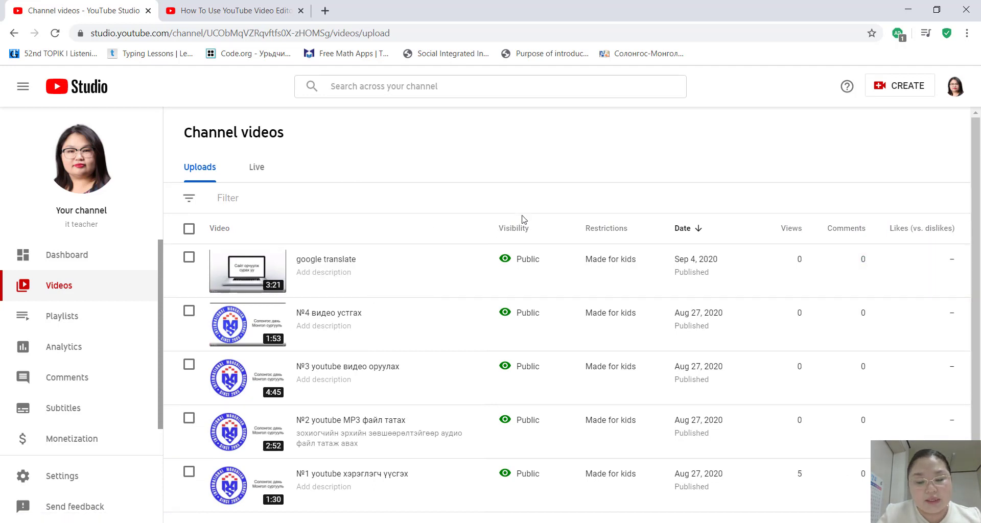
Select the google translate video and open its details page to review the basic settings
{"action": "left_click", "coordinate": [192, 259]}
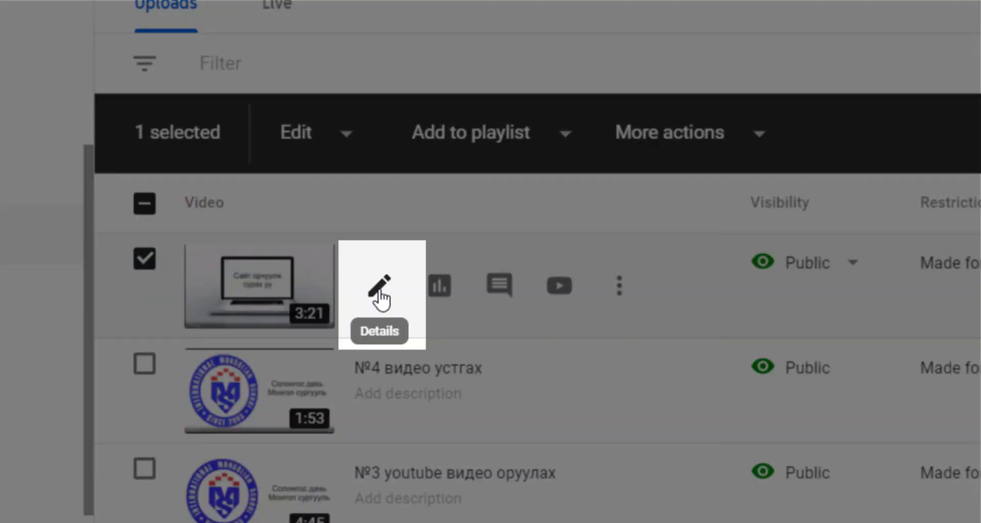
{"action": "left_click", "coordinate": [381, 290]}
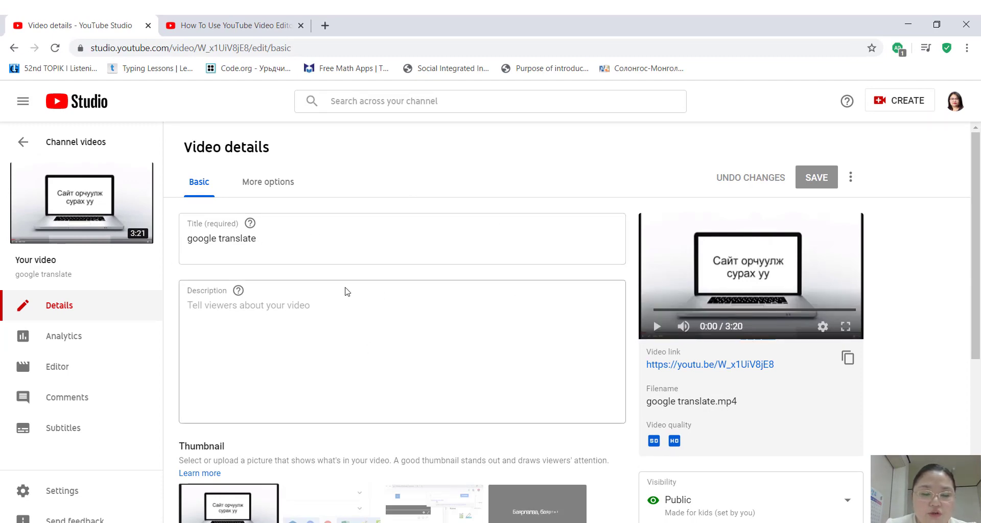
{"action": "scroll", "coordinate": [332, 291], "scroll_direction": "down", "scroll_amount": 5}
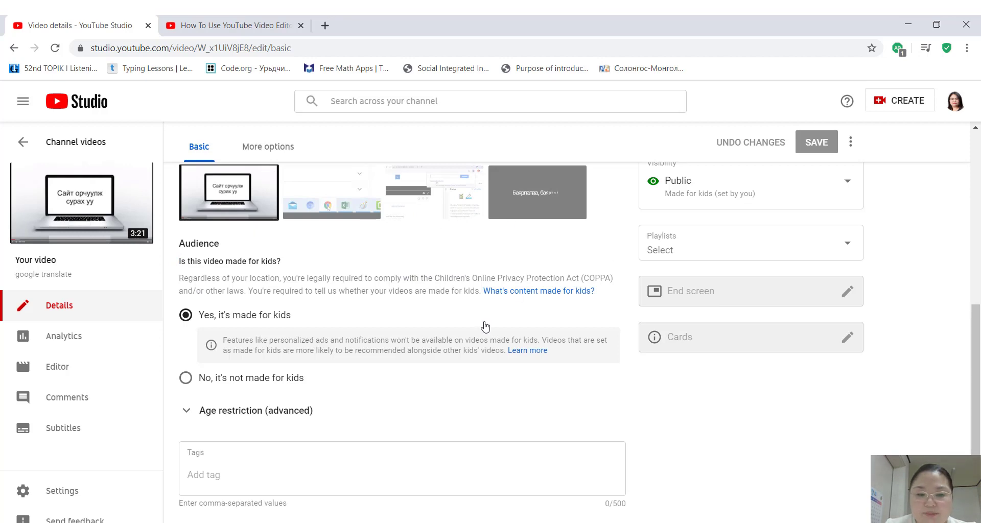
{"action": "scroll", "coordinate": [666, 336], "scroll_direction": "up", "scroll_amount": 5}
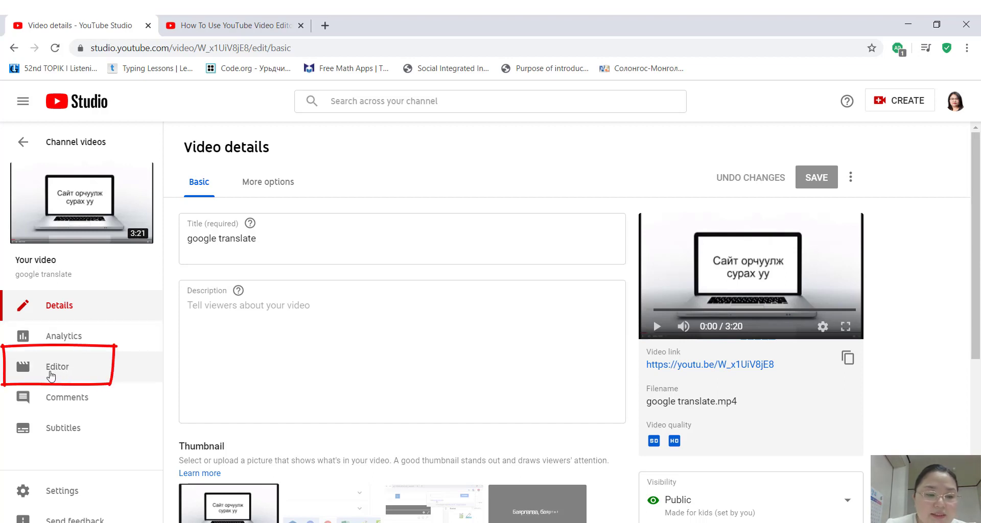
Open the google translate video in the video editor and look over its timeline tracks
{"action": "left_click", "coordinate": [72, 368]}
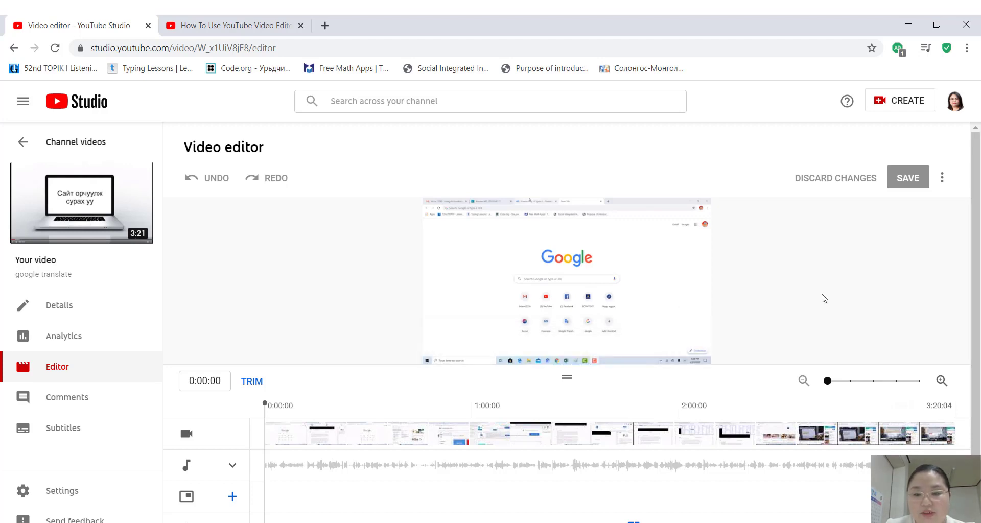
{"action": "mouse_move", "coordinate": [976, 222]}
{"action": "left_mouse_down"}
{"action": "mouse_move", "coordinate": [978, 242]}
{"action": "mouse_move", "coordinate": [978, 208]}
{"action": "left_mouse_up"}
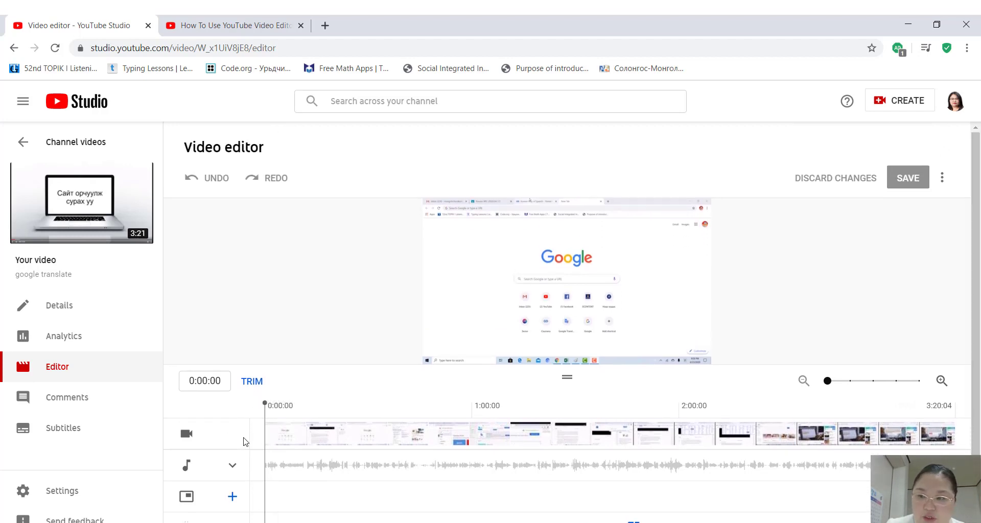
{"action": "mouse_move", "coordinate": [561, 287]}
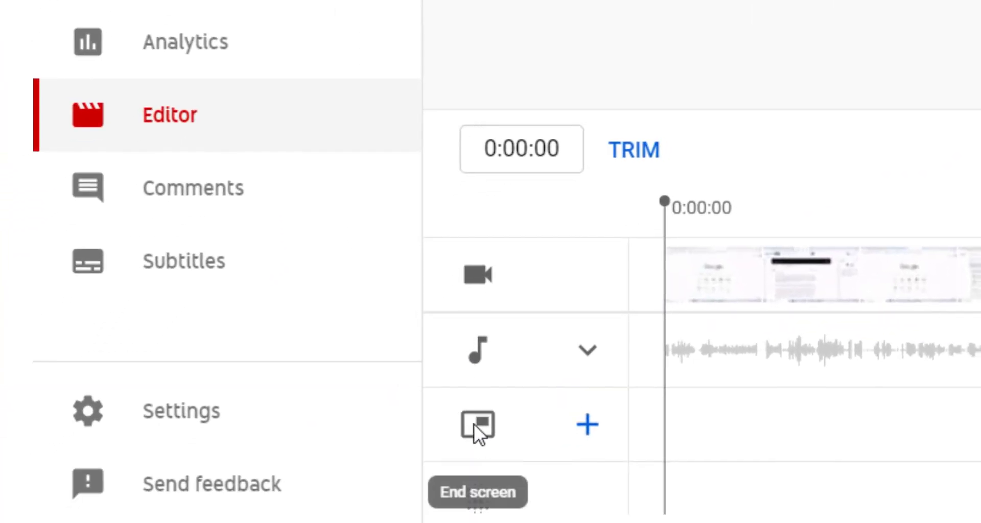
{"action": "scroll", "coordinate": [602, 416], "scroll_direction": "down", "scroll_amount": 2}
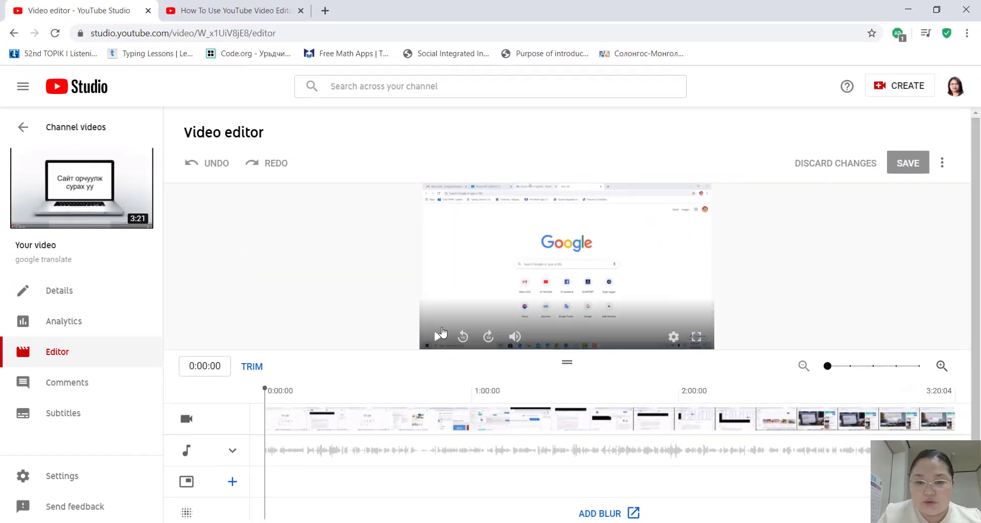
Play the first few seconds of the video and return the playhead to 0:00:00
{"action": "left_click", "coordinate": [437, 338]}
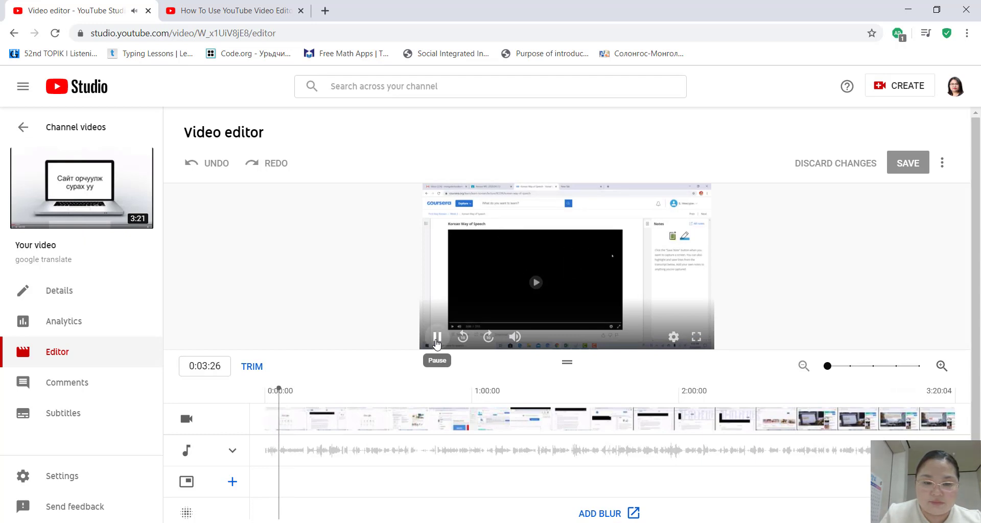
{"action": "left_click", "coordinate": [436, 338]}
{"action": "left_click_drag", "start_coordinate": [278, 390], "coordinate": [265, 390]}
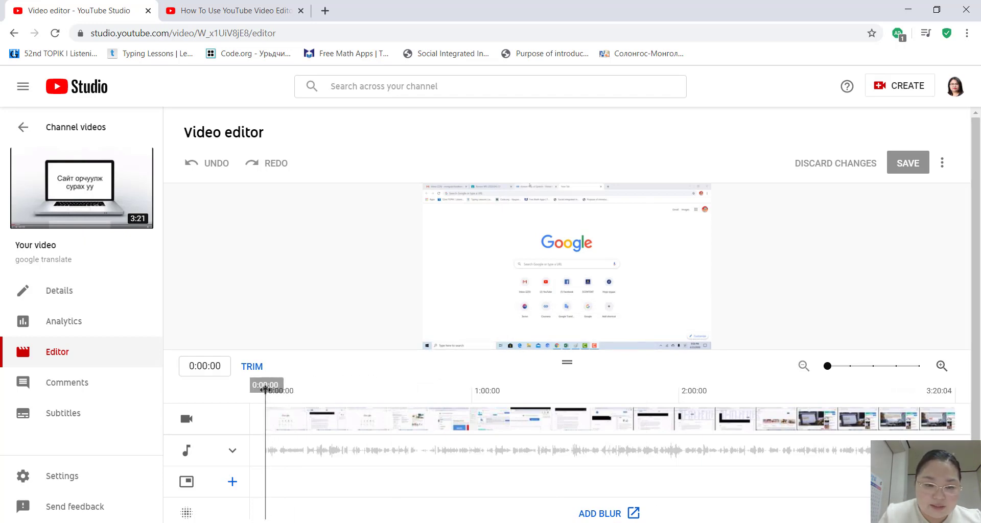
Move the playhead to about 2:11:04 and play a short passage from there
{"action": "left_click_drag", "start_coordinate": [265, 389], "coordinate": [715, 416]}
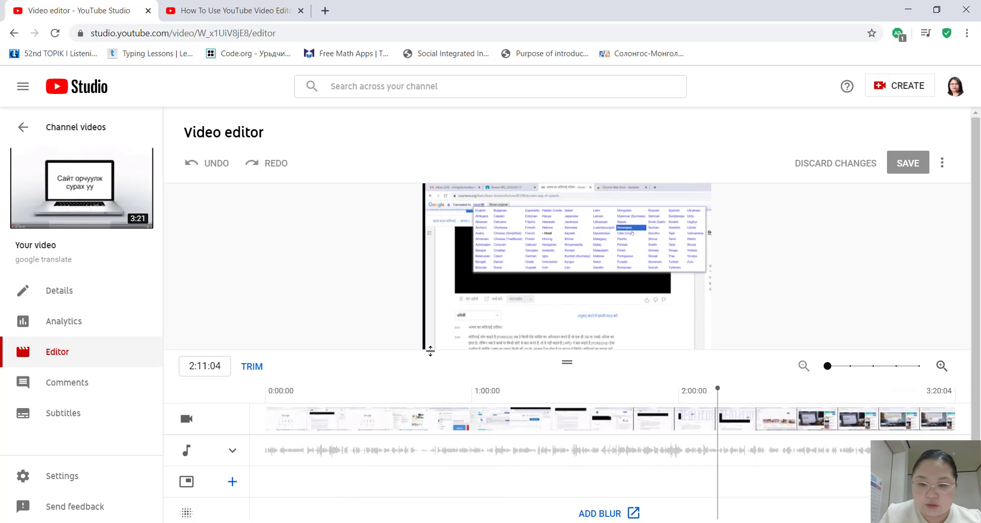
{"action": "left_click", "coordinate": [437, 336]}
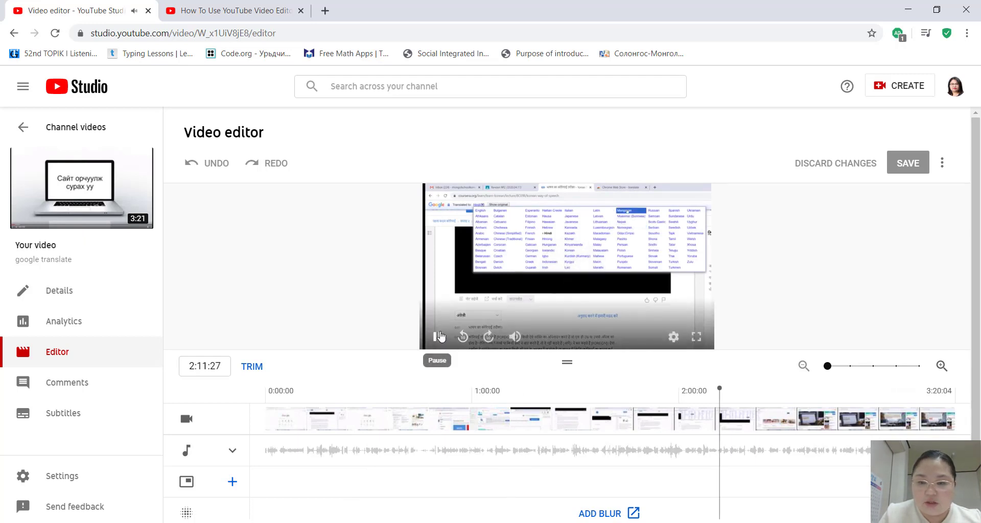
{"action": "left_click", "coordinate": [437, 337]}
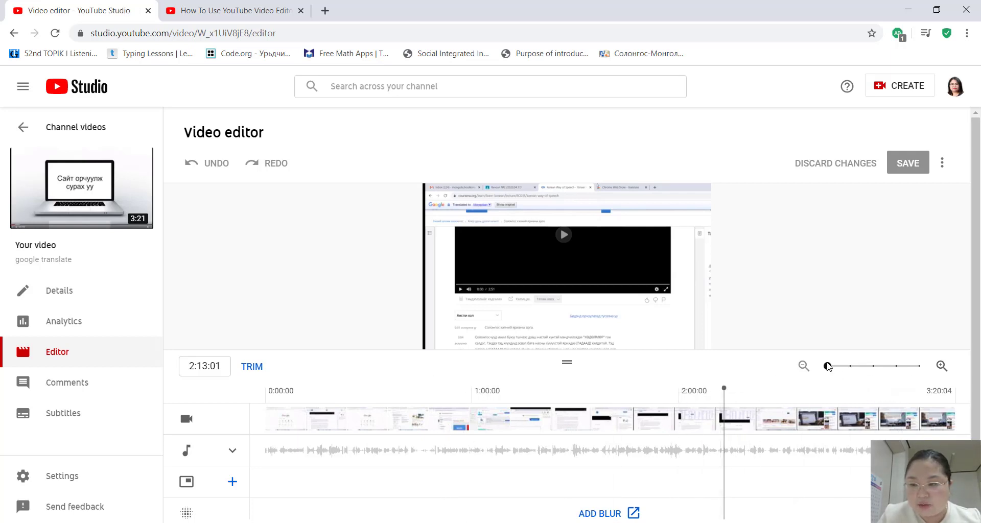
Magnify the timeline fully, restore the full-length view, and scrub through the video with the playhead
{"action": "left_click_drag", "start_coordinate": [832, 373], "coordinate": [911, 375]}
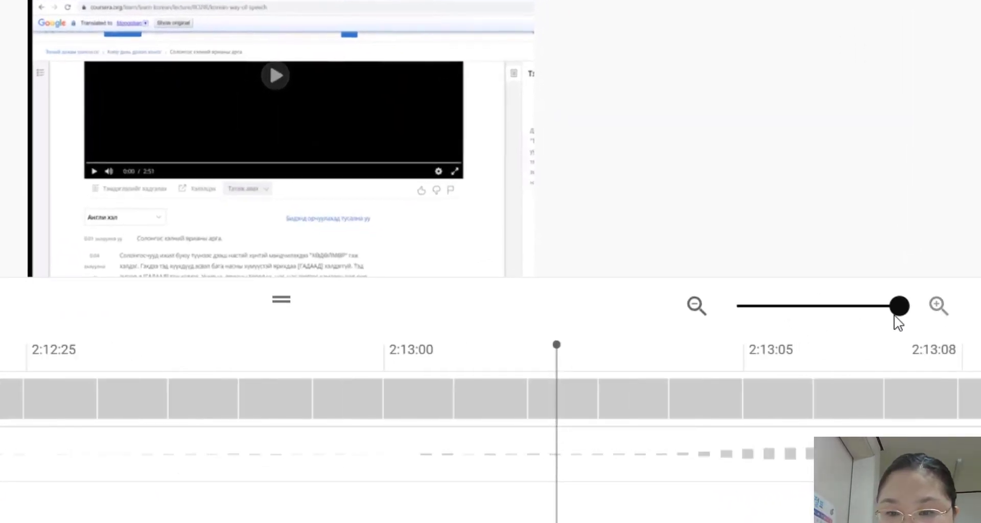
{"action": "left_click_drag", "start_coordinate": [889, 322], "coordinate": [685, 317]}
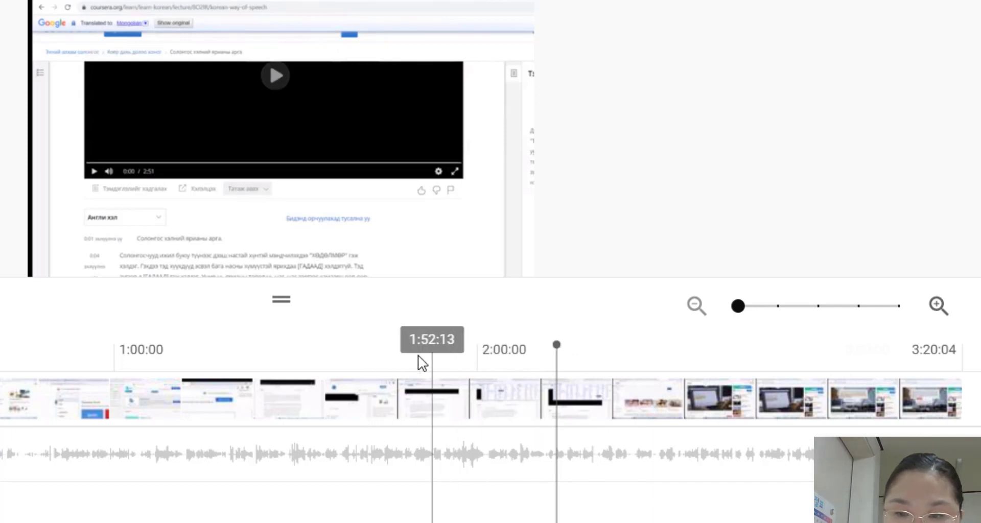
{"action": "left_click", "coordinate": [405, 361]}
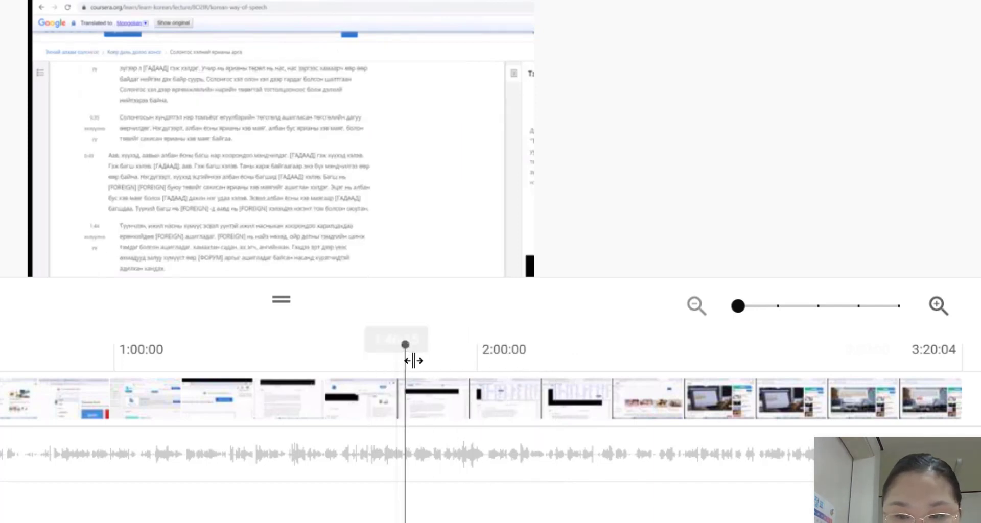
{"action": "left_click_drag", "start_coordinate": [412, 361], "coordinate": [613, 380]}
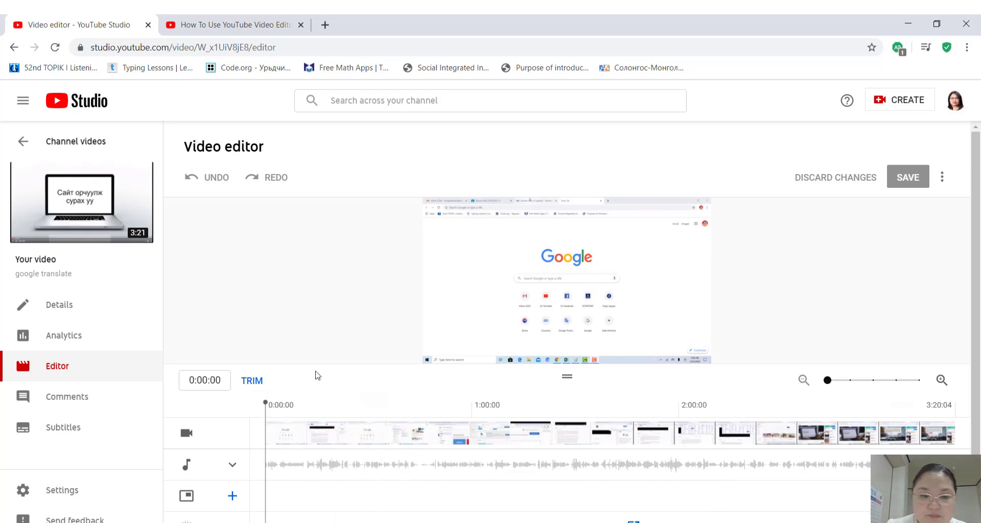
Start trimming the video and split the clip at 0:37:06
{"action": "left_click", "coordinate": [262, 389]}
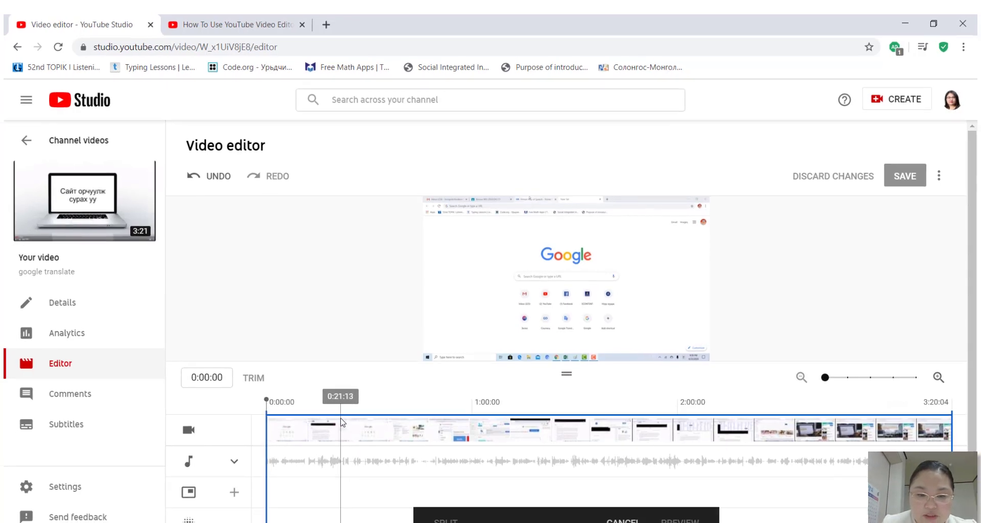
{"action": "left_click", "coordinate": [351, 425]}
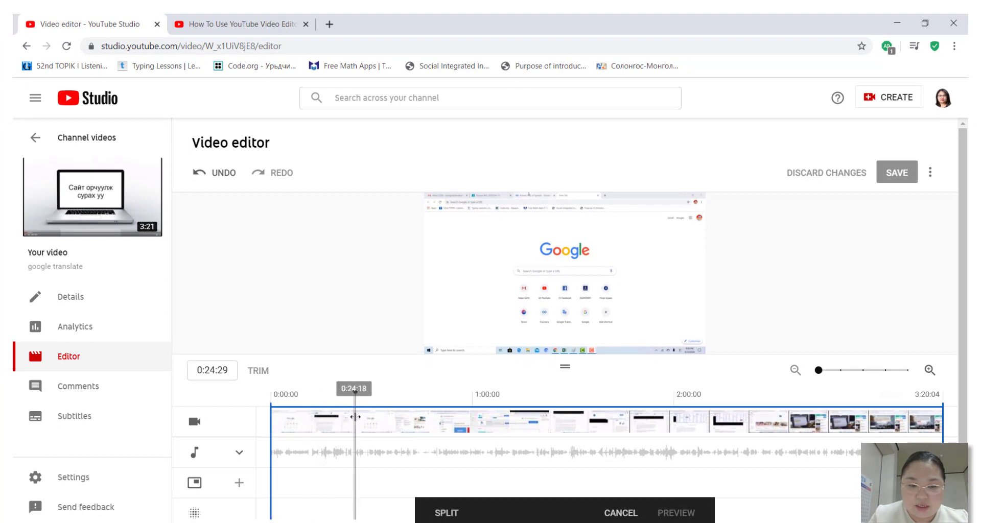
{"action": "left_click", "coordinate": [396, 422]}
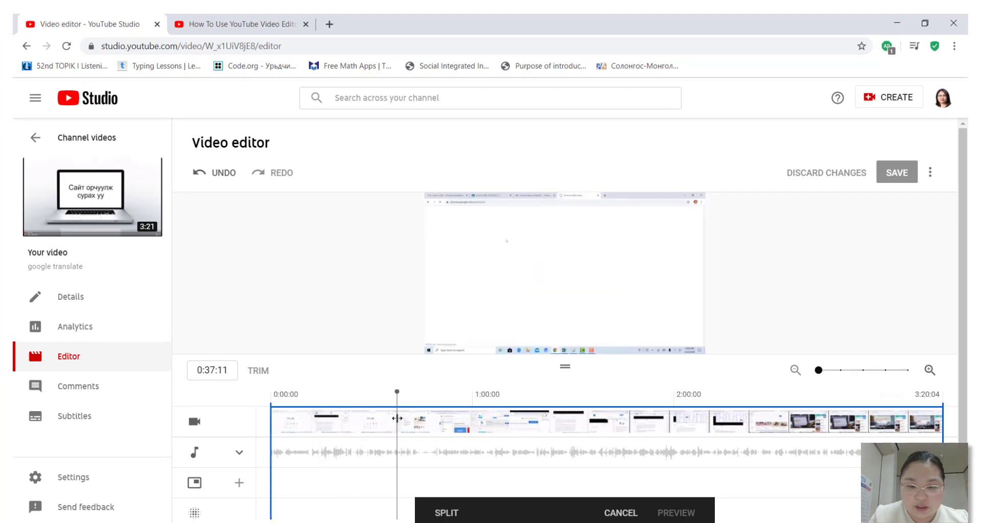
{"action": "left_click", "coordinate": [409, 422]}
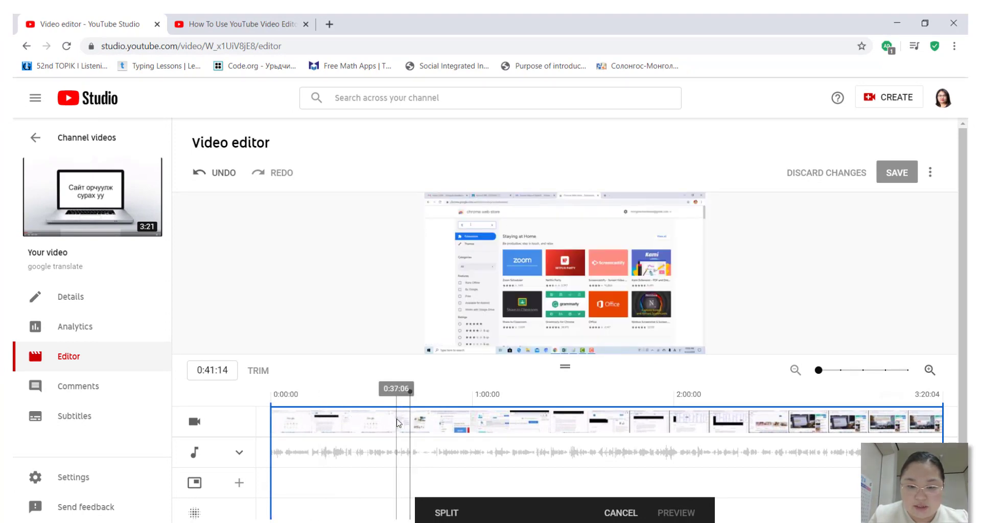
{"action": "left_click", "coordinate": [396, 419]}
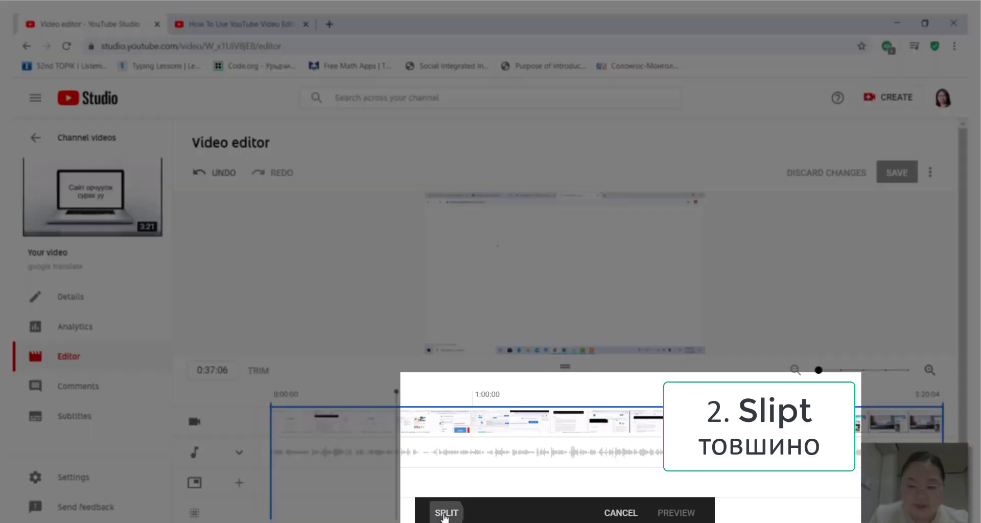
{"action": "left_click", "coordinate": [445, 512]}
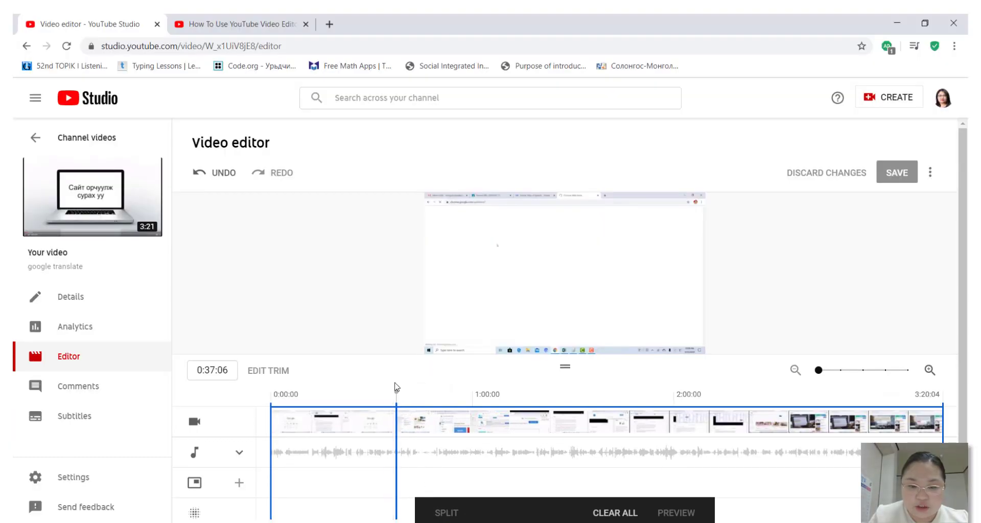
Play the video from 0:33:20 across the split point to check the passage
{"action": "left_click", "coordinate": [384, 388]}
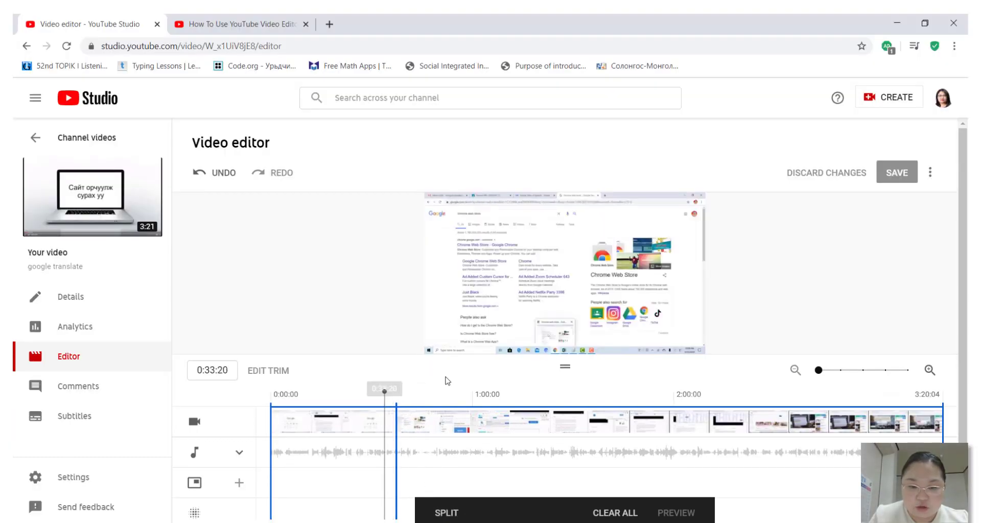
{"action": "left_click", "coordinate": [439, 343]}
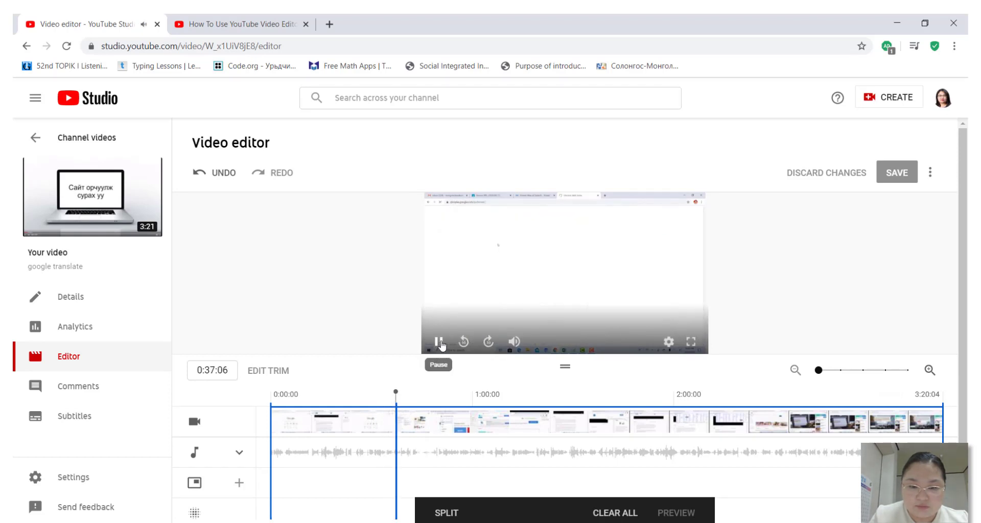
{"action": "left_click", "coordinate": [439, 344]}
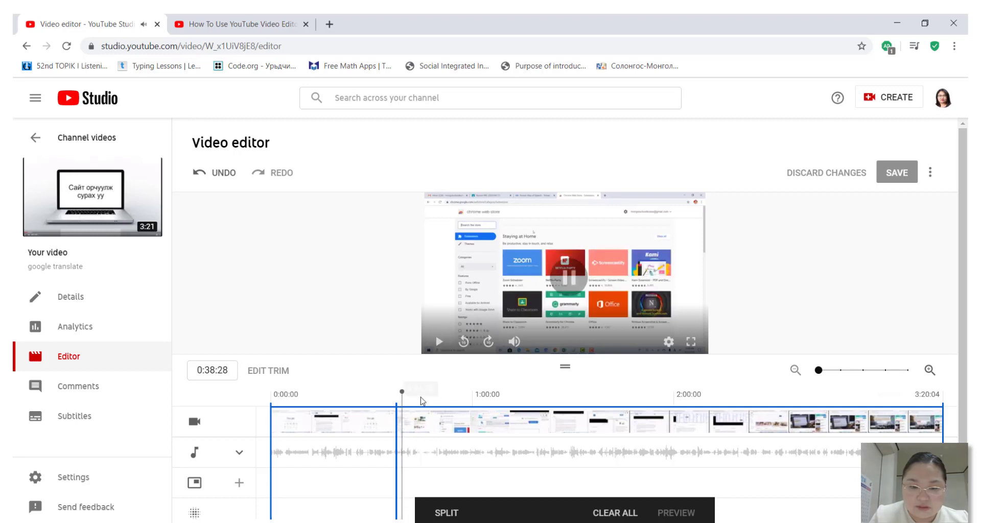
Mark a short section just before the split for removal and discard that cut
{"action": "left_click_drag", "start_coordinate": [395, 424], "coordinate": [378, 423]}
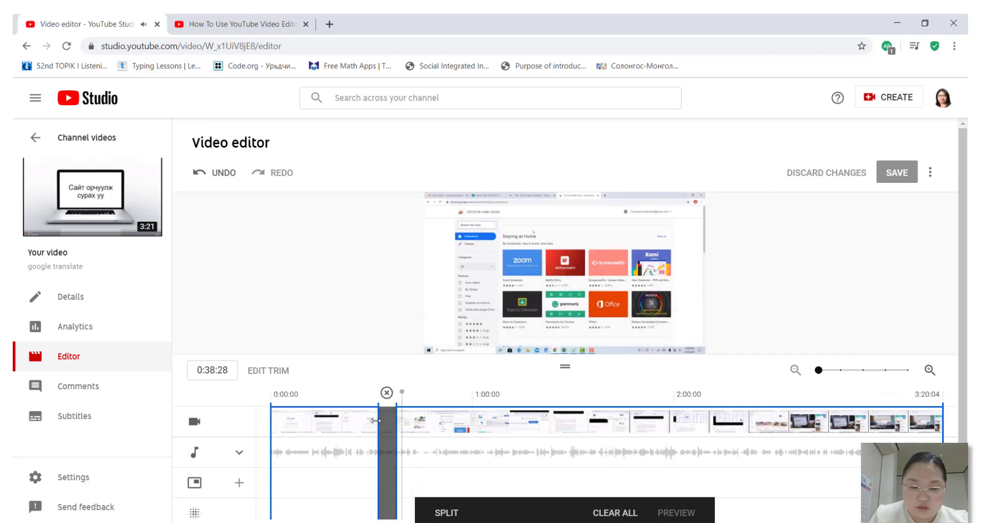
{"action": "left_click", "coordinate": [386, 394]}
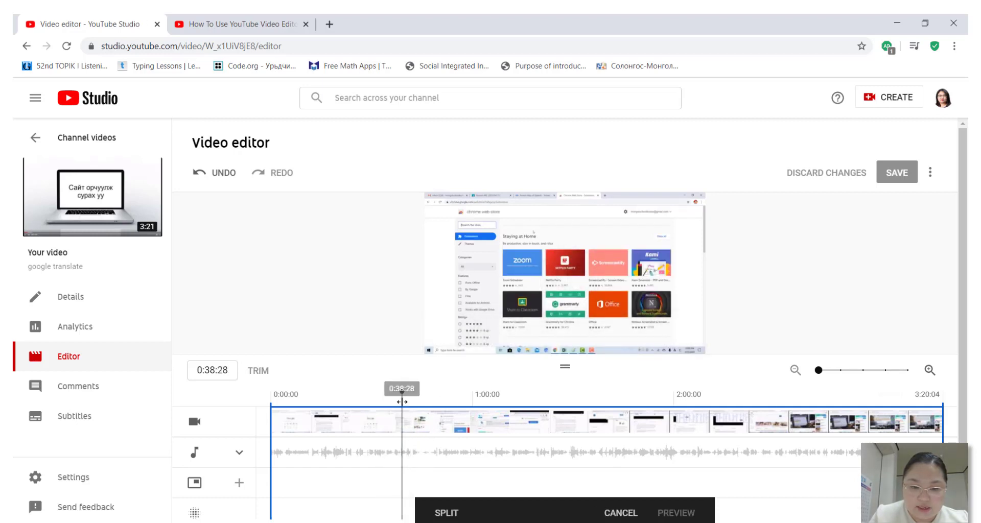
Split the clip at 0:22:28 and mark everything before that point for removal
{"action": "left_click", "coordinate": [366, 396]}
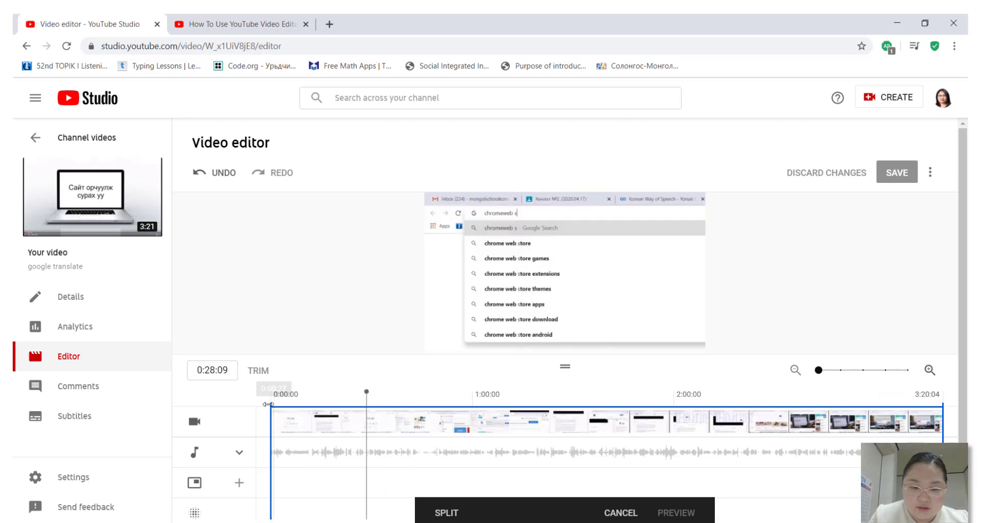
{"action": "left_click", "coordinate": [357, 417]}
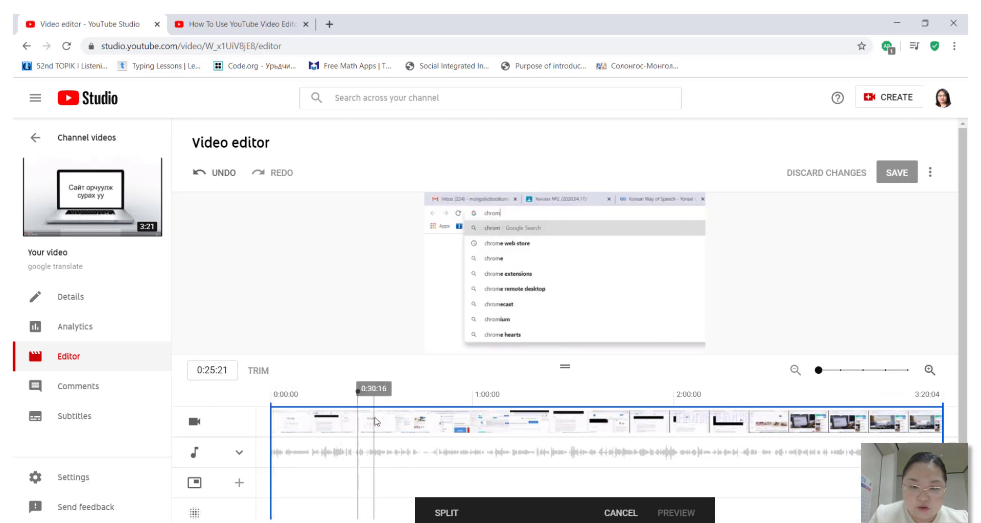
{"action": "left_click", "coordinate": [374, 420]}
{"action": "left_click", "coordinate": [366, 422]}
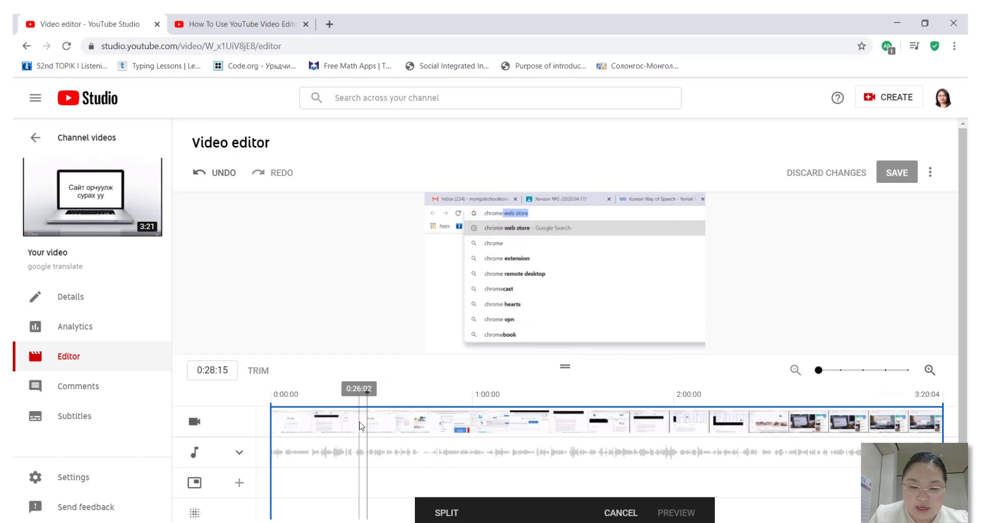
{"action": "left_click", "coordinate": [359, 422]}
{"action": "left_click", "coordinate": [345, 424]}
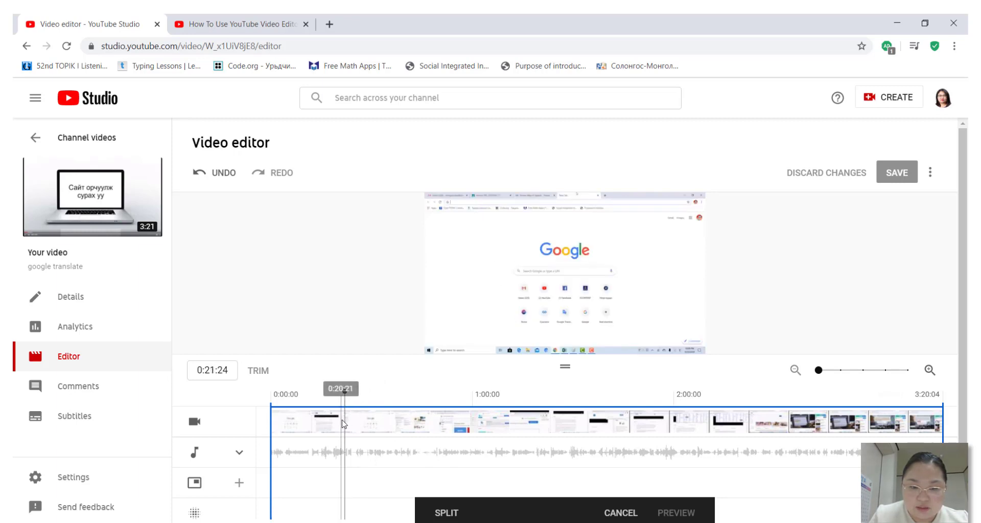
{"action": "left_click", "coordinate": [345, 424]}
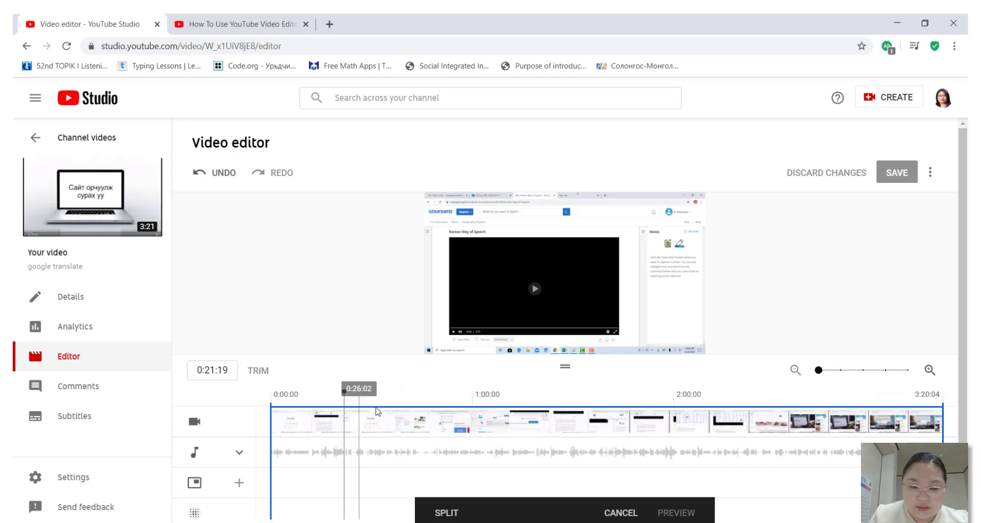
{"action": "left_click", "coordinate": [350, 400]}
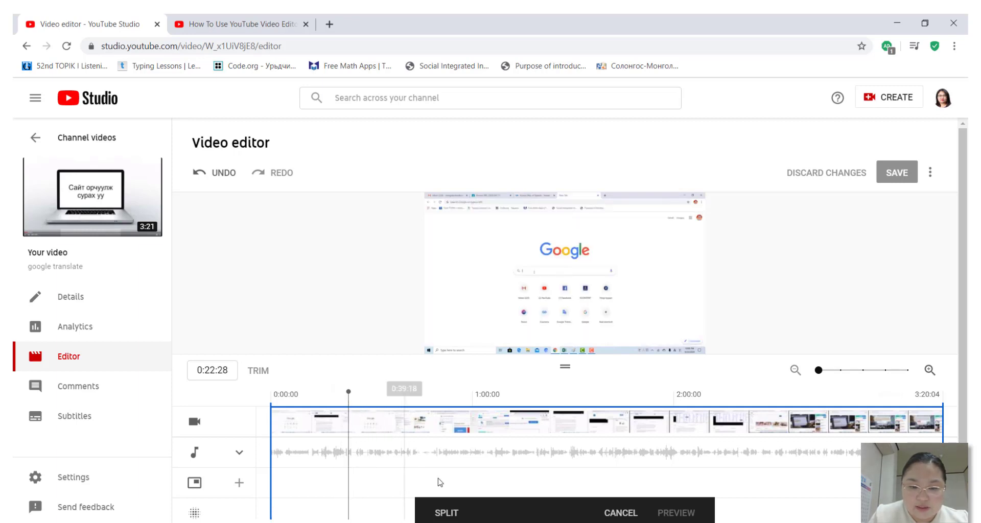
{"action": "left_click", "coordinate": [444, 514]}
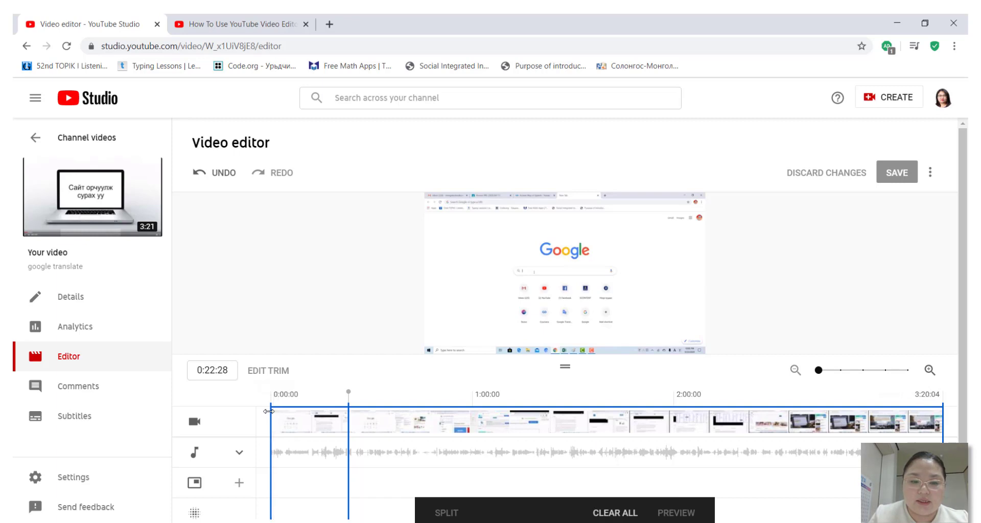
{"action": "left_click_drag", "start_coordinate": [284, 415], "coordinate": [350, 428]}
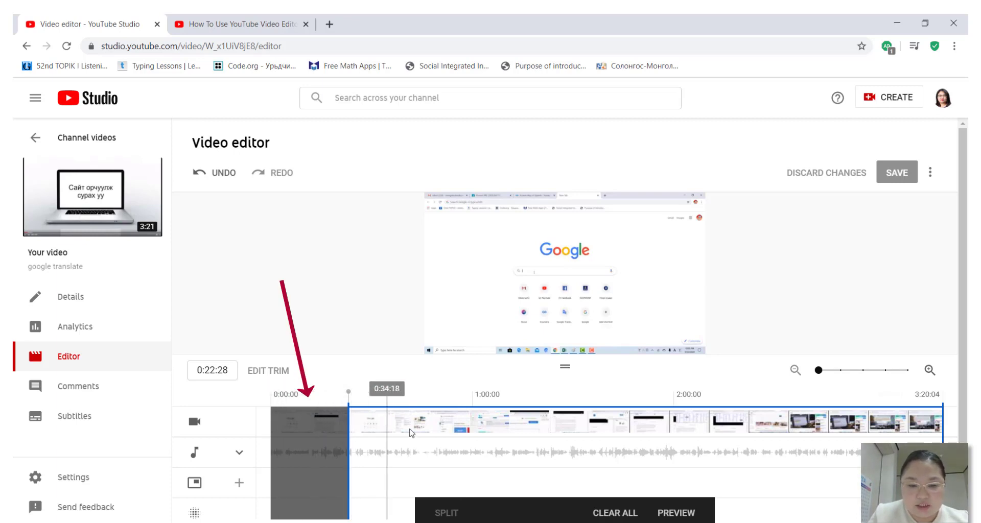
Mark a second section for removal, from shortly after 1:00:00 to 2:35:15, and preview both cuts
{"action": "left_click_drag", "start_coordinate": [459, 424], "coordinate": [518, 442]}
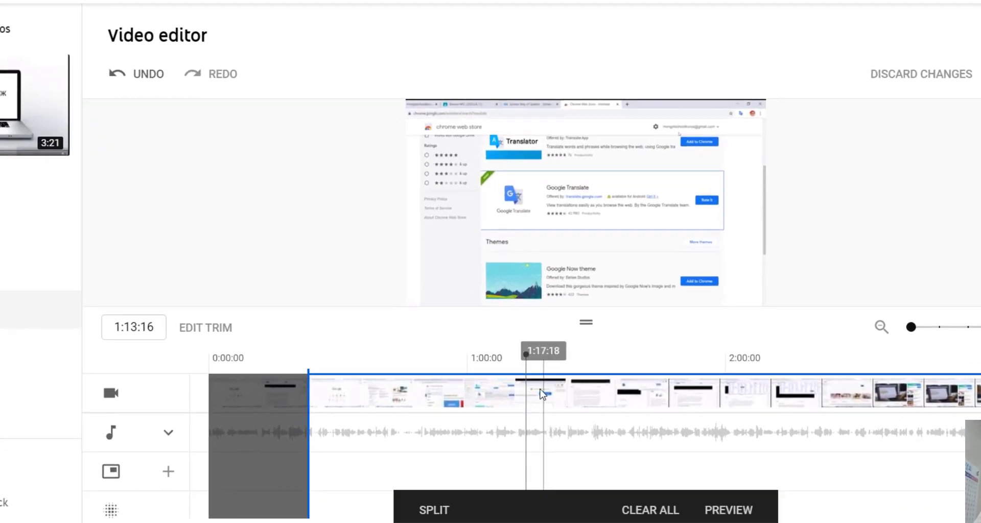
{"action": "left_click", "coordinate": [426, 292]}
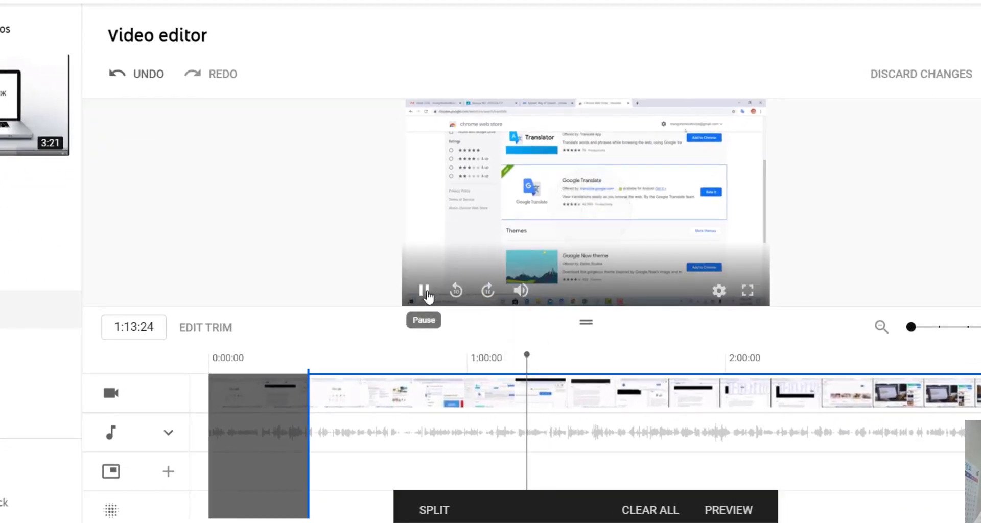
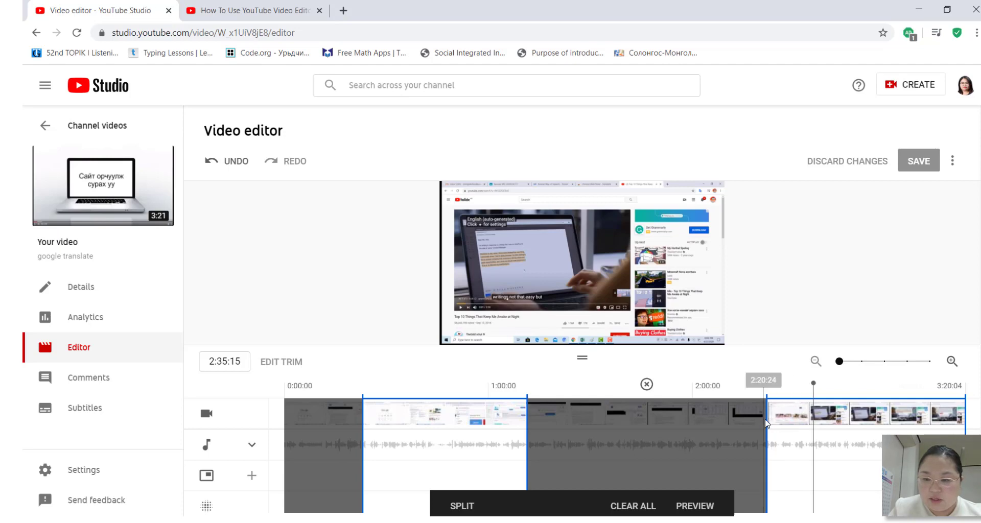
{"action": "left_click_drag", "start_coordinate": [769, 415], "coordinate": [813, 423]}
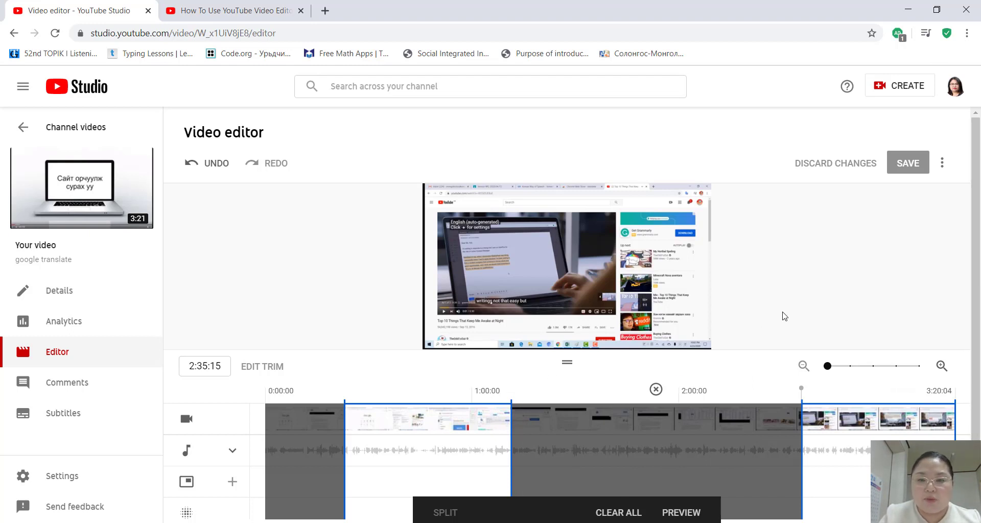
{"action": "mouse_move", "coordinate": [618, 292]}
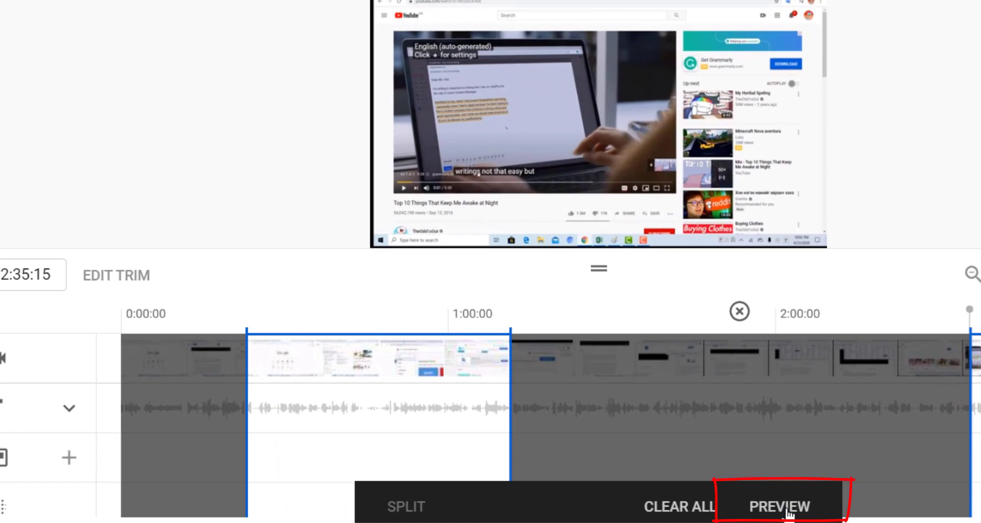
{"action": "left_click", "coordinate": [789, 513]}
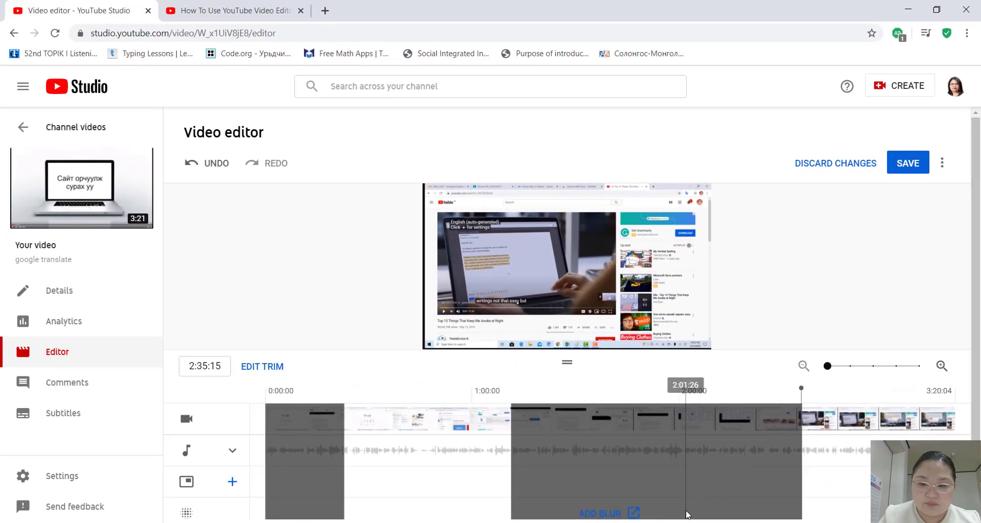
Play the trimmed preview from the beginning and again from 0:22:06 to check the first cut
{"action": "left_click", "coordinate": [265, 427]}
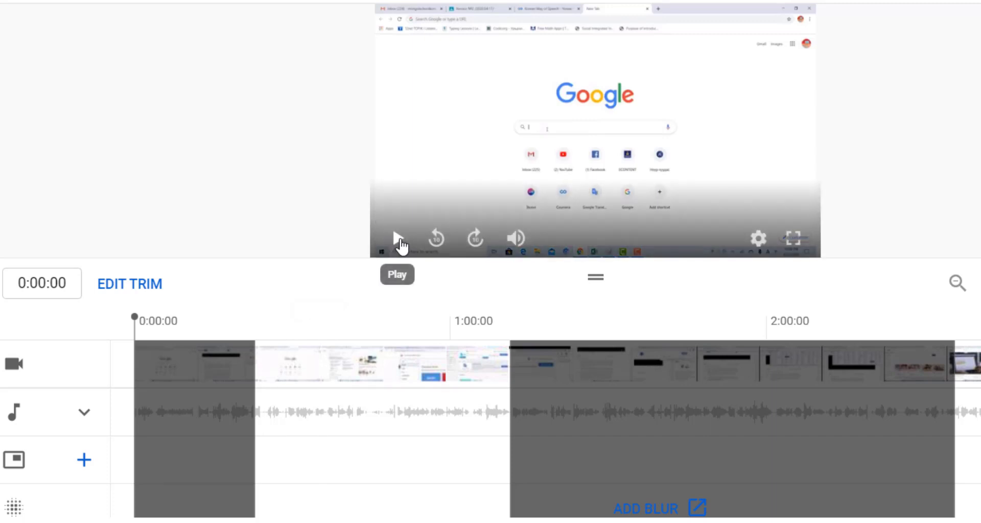
{"action": "left_click", "coordinate": [398, 239]}
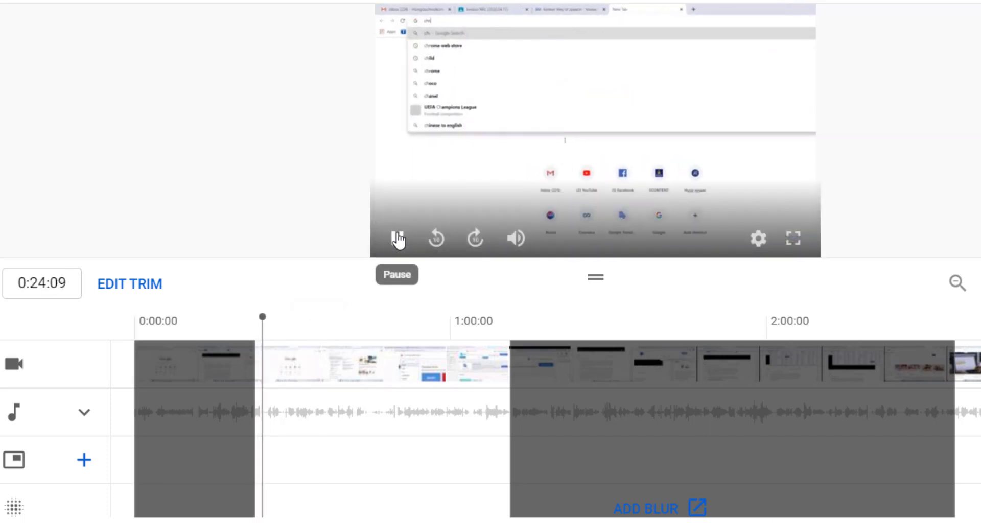
{"action": "left_click", "coordinate": [399, 239]}
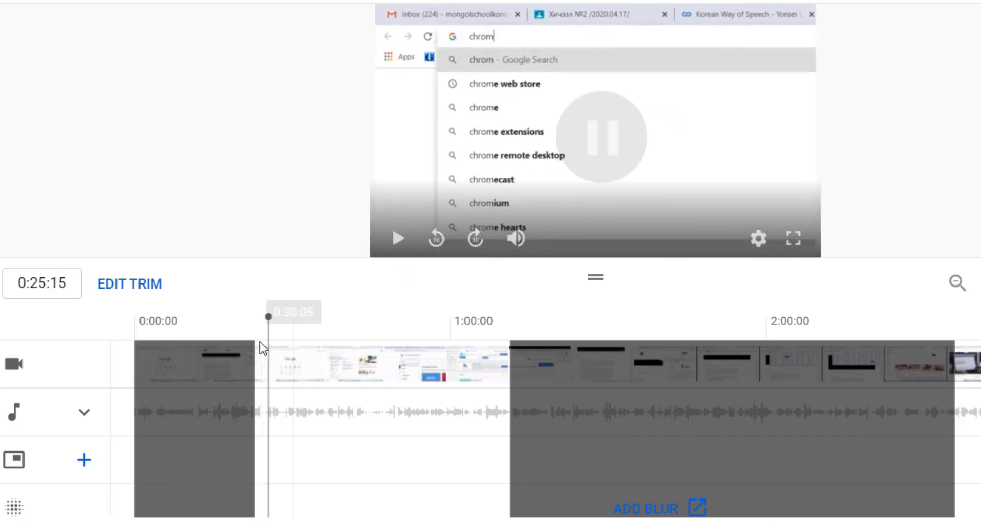
{"action": "left_click", "coordinate": [135, 344]}
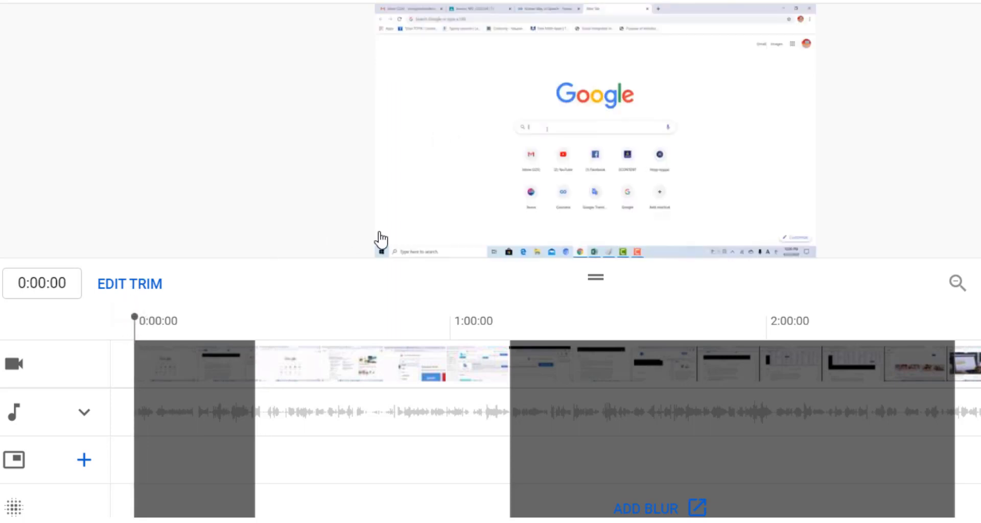
{"action": "left_click", "coordinate": [396, 239]}
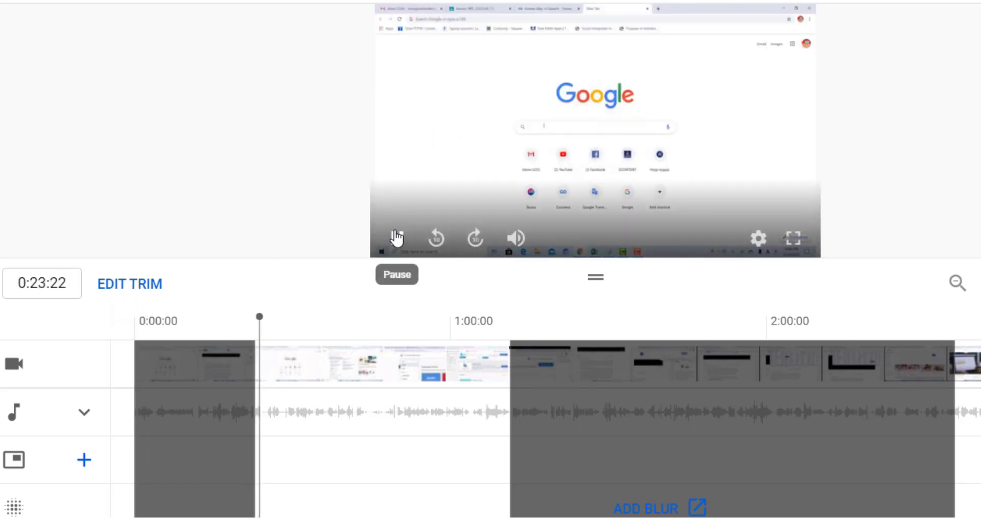
{"action": "left_click", "coordinate": [396, 238]}
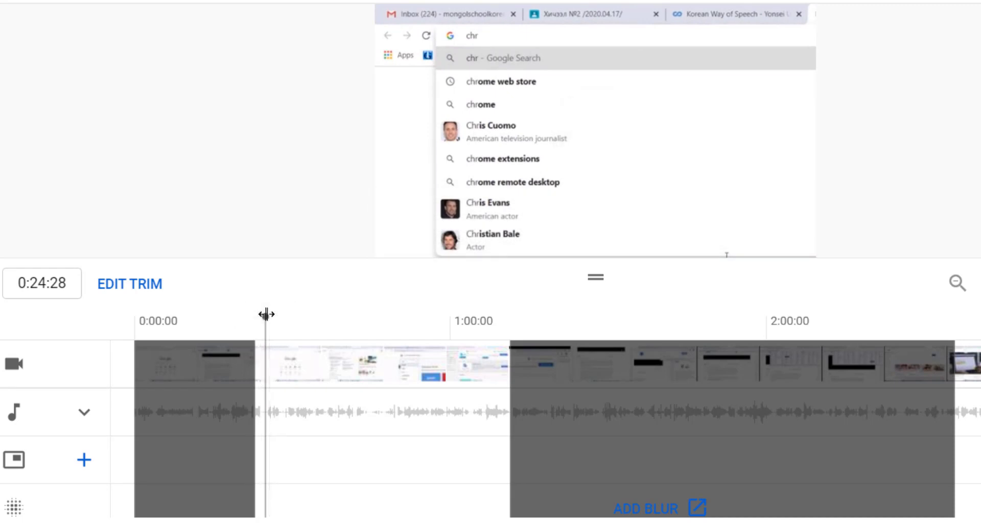
{"action": "left_click", "coordinate": [252, 329]}
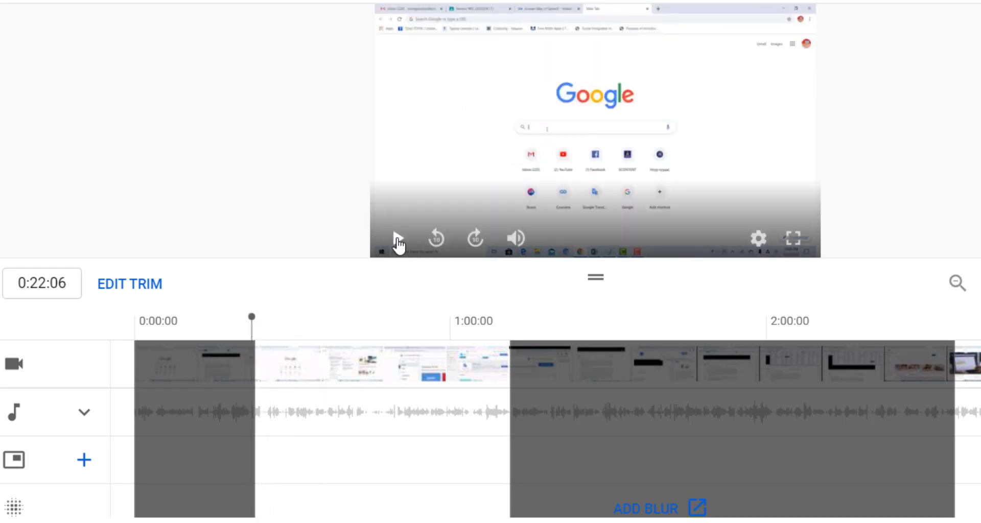
{"action": "left_click", "coordinate": [398, 238]}
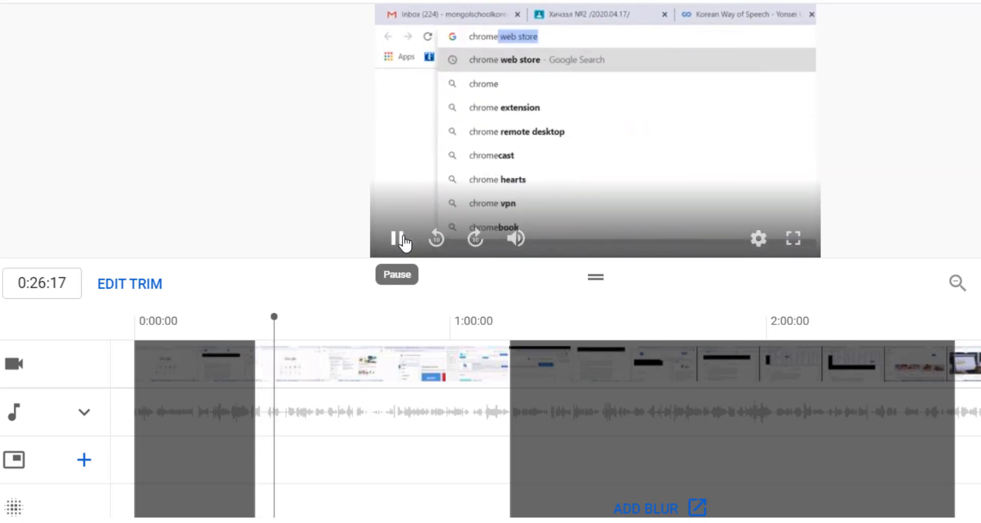
{"action": "left_click", "coordinate": [401, 237]}
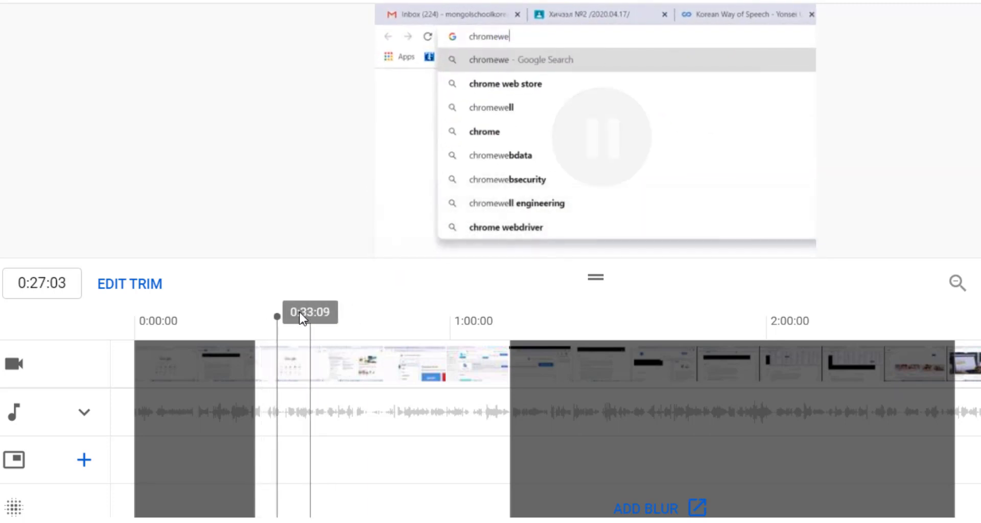
Play the preview from about 1:06 across the second removed section to check the transition
{"action": "left_click", "coordinate": [469, 347]}
{"action": "left_click", "coordinate": [487, 352]}
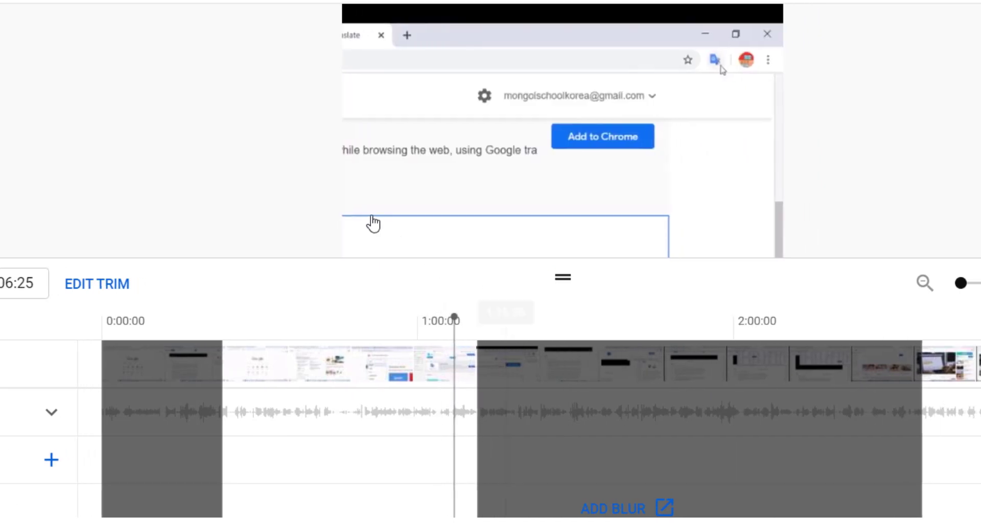
{"action": "left_click", "coordinate": [253, 239]}
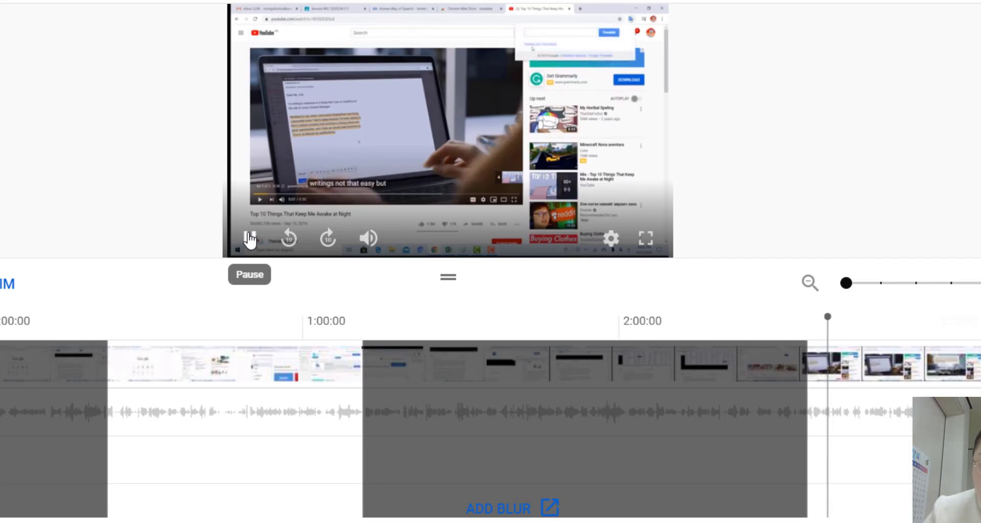
{"action": "left_click", "coordinate": [249, 238]}
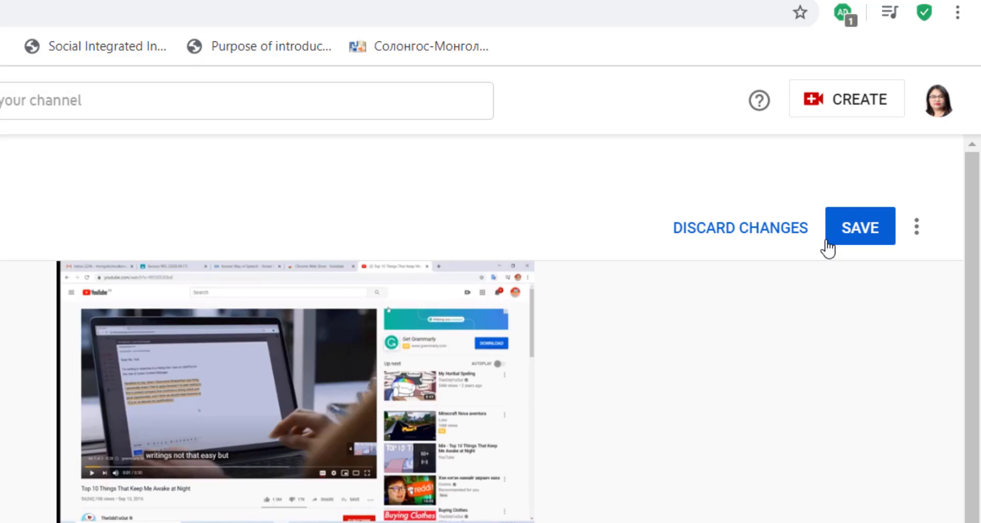
Start saving the trimmed video as a new one and title it "google translate hassan"
{"action": "left_click", "coordinate": [917, 230]}
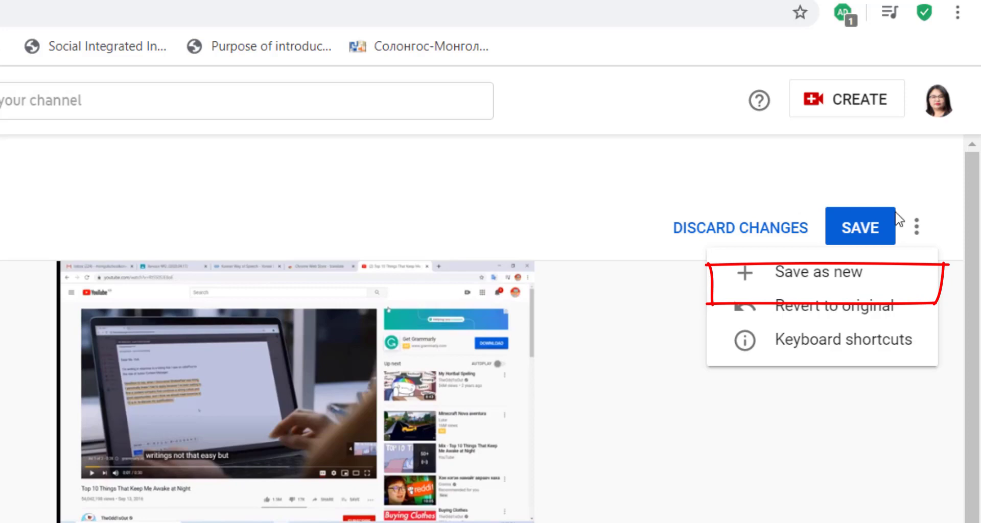
{"action": "left_click", "coordinate": [808, 284]}
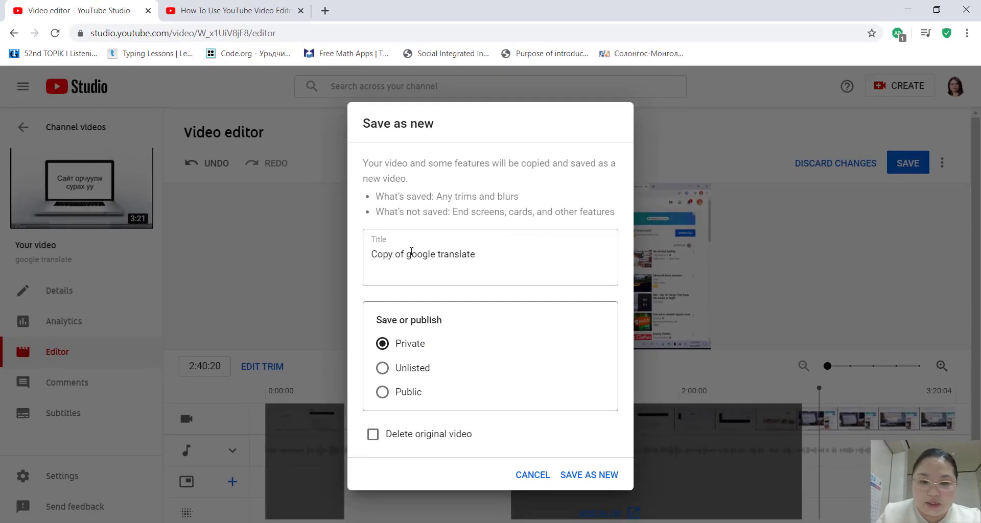
{"action": "left_click_drag", "start_coordinate": [409, 250], "coordinate": [220, 275]}
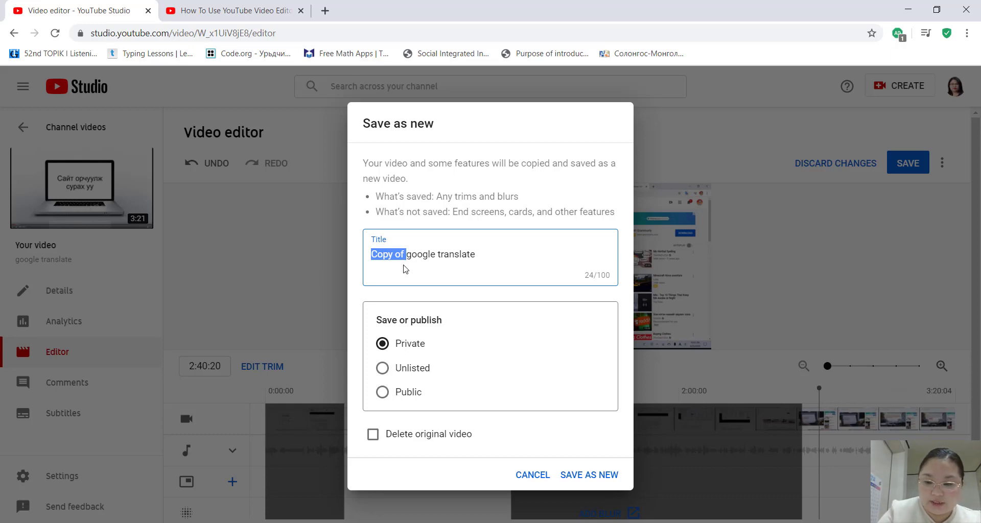
{"action": "key", "text": "BackSpace"}
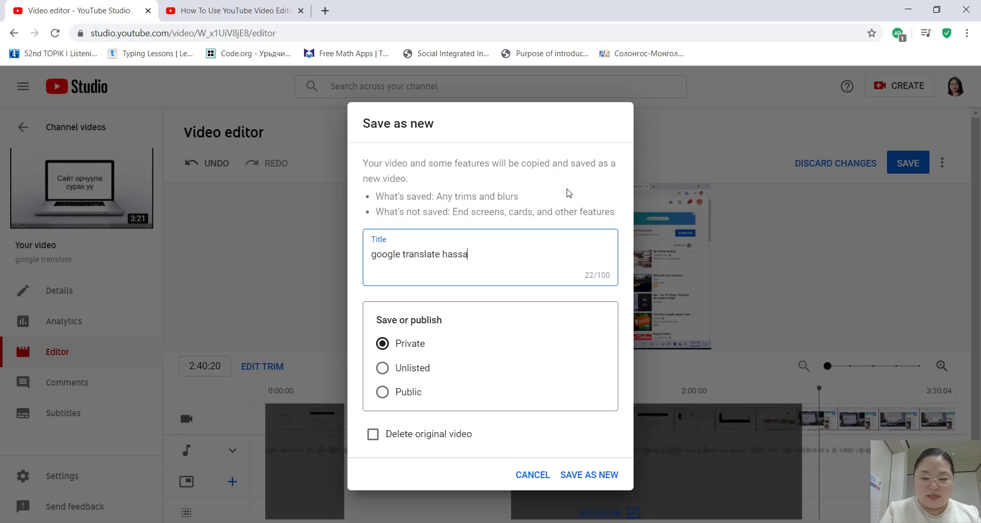
Set the new video's visibility to Public, save it as new, and go to the channel's video list
{"action": "left_click", "coordinate": [383, 393]}
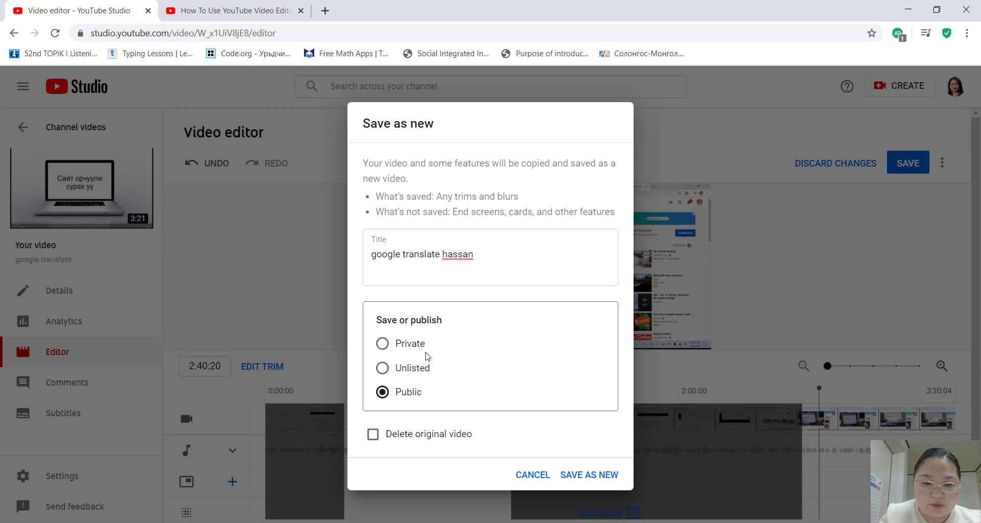
{"action": "left_click", "coordinate": [386, 346]}
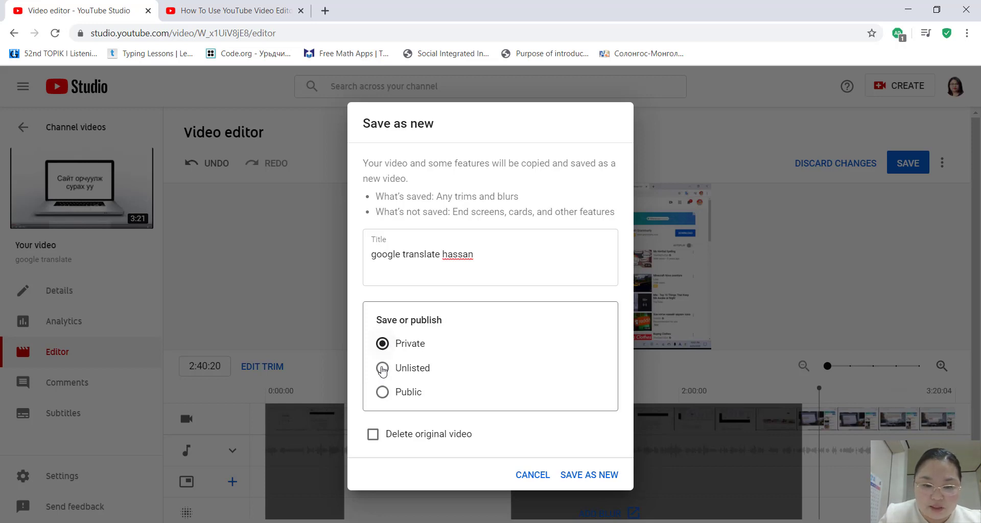
{"action": "left_click", "coordinate": [383, 393]}
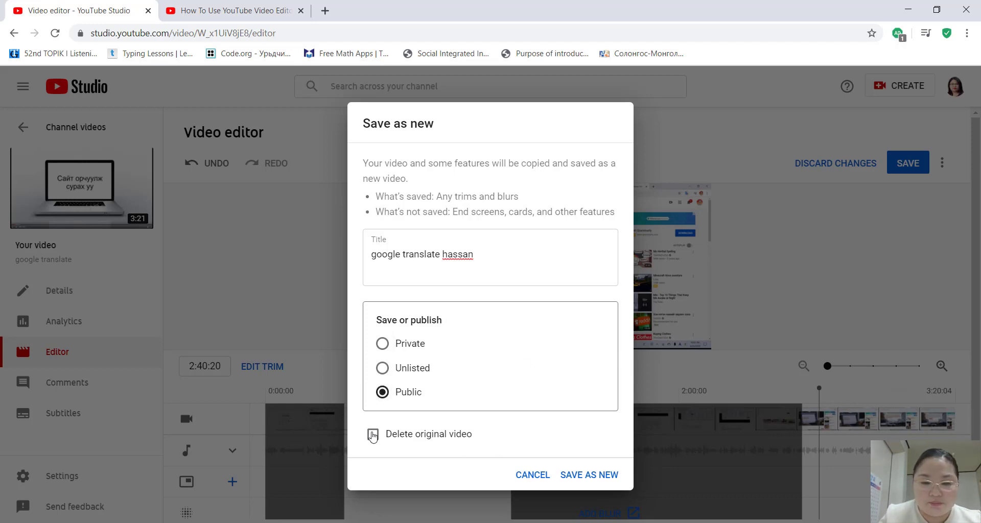
{"action": "left_click", "coordinate": [598, 480]}
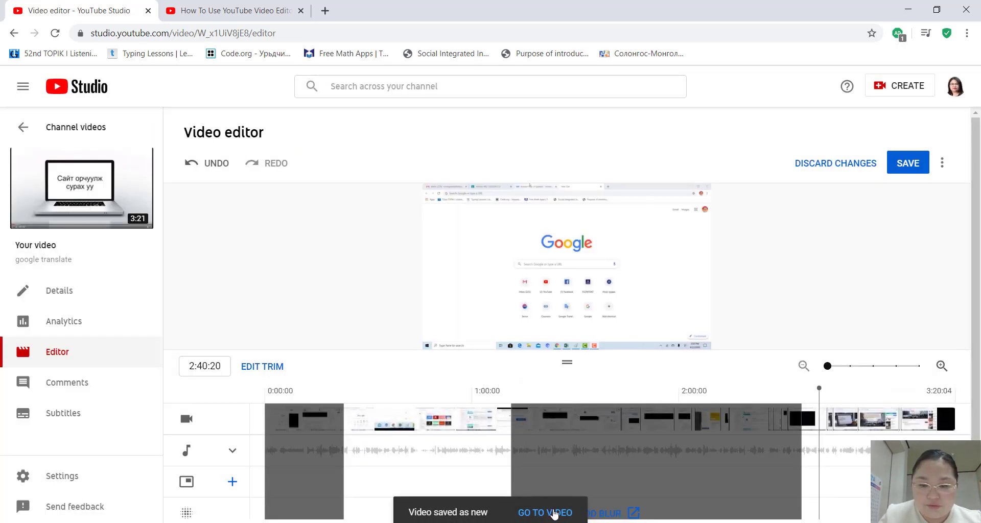
{"action": "left_click", "coordinate": [556, 505]}
{"action": "left_click", "coordinate": [542, 106]}
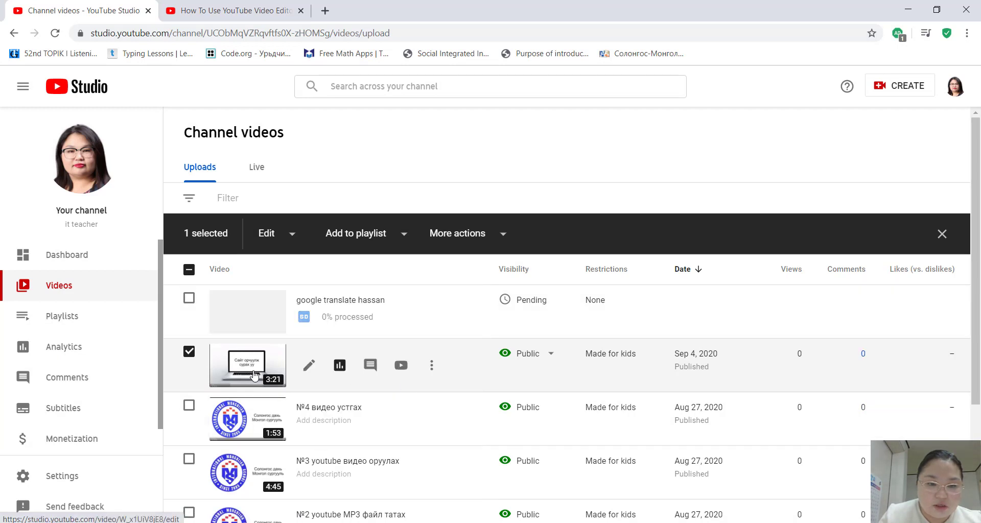
Deselect the original google translate video and, once processing finishes, open the new "google translate hassan" video on YouTube
{"action": "left_click", "coordinate": [189, 352]}
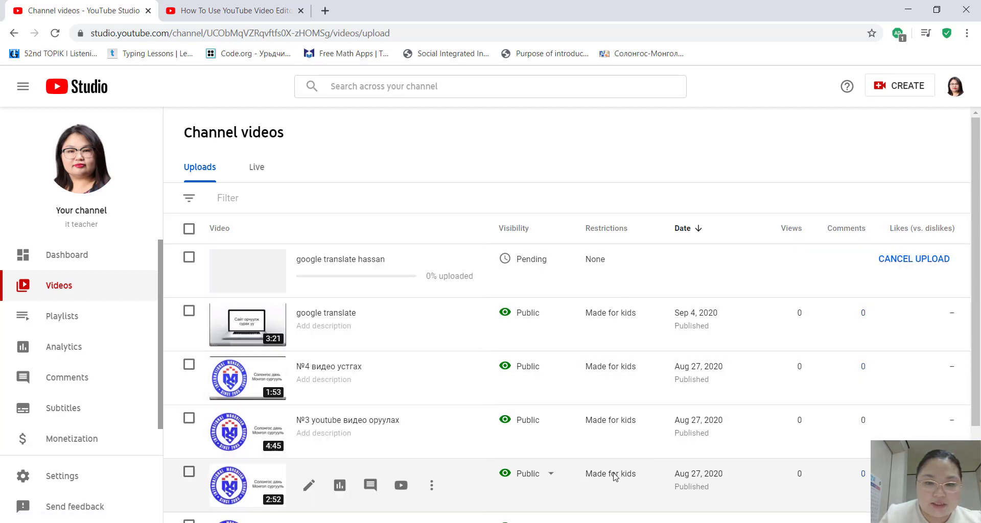
{"action": "mouse_move", "coordinate": [614, 477]}
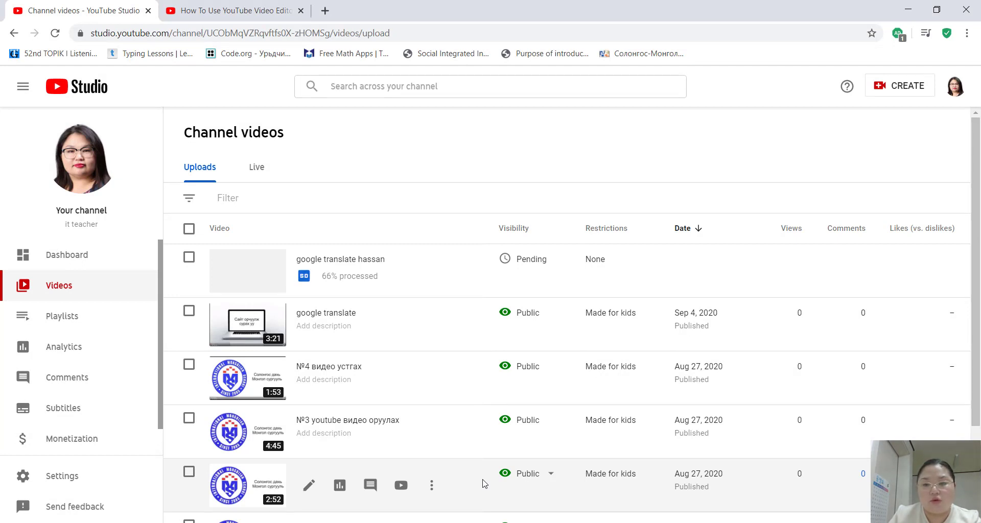
{"action": "mouse_move", "coordinate": [607, 476]}
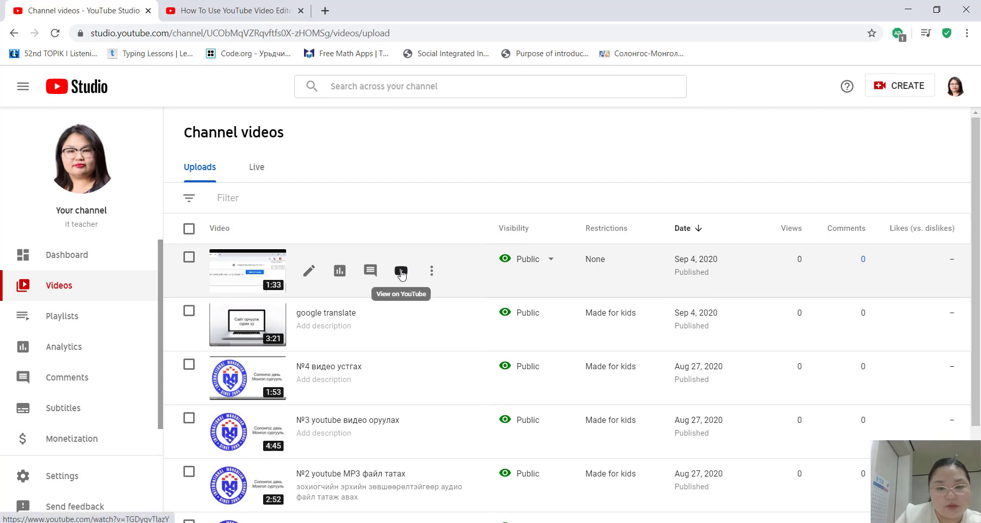
{"action": "left_click", "coordinate": [402, 273]}
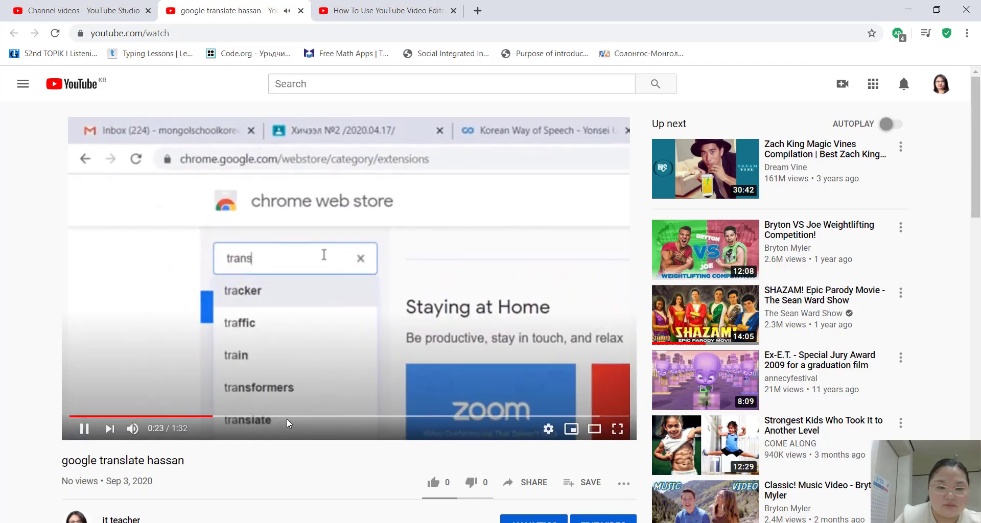
Check the saved video with the sound muted, skipping to about 1:15 and near its end, and pause at 1:27
{"action": "mouse_move", "coordinate": [133, 428]}
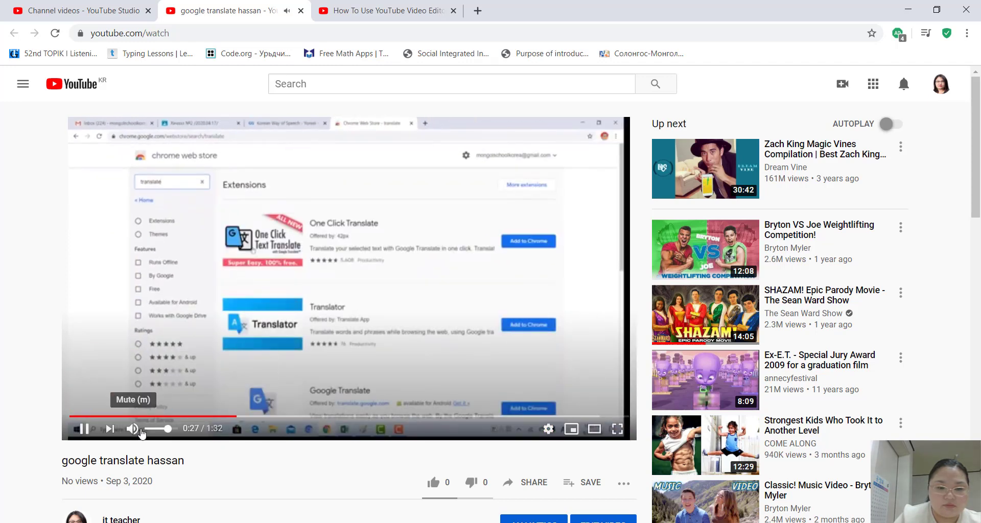
{"action": "left_click_drag", "start_coordinate": [169, 428], "coordinate": [140, 431]}
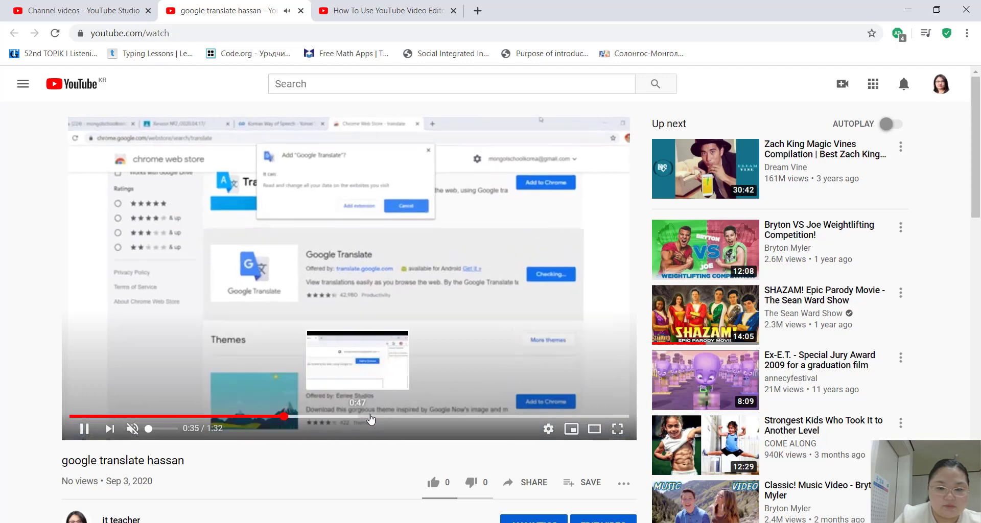
{"action": "left_click", "coordinate": [521, 417]}
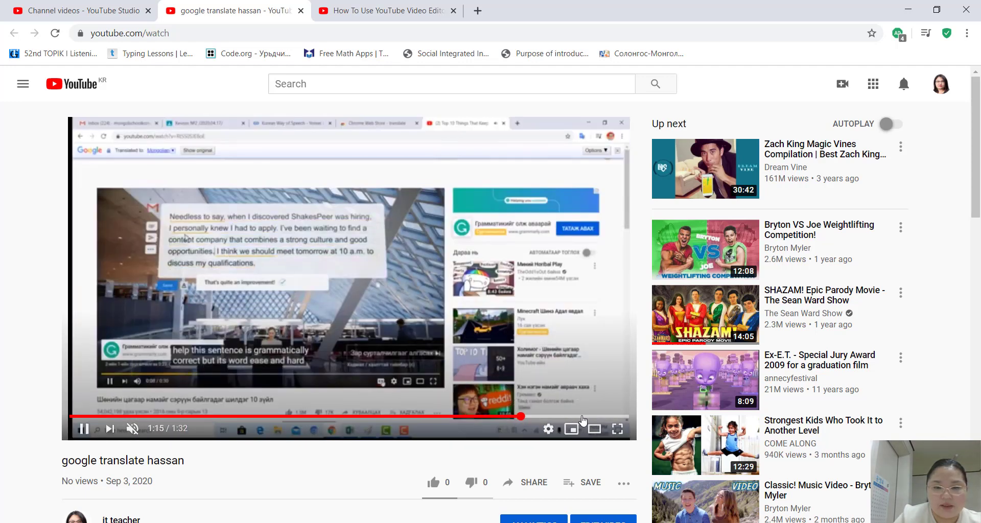
{"action": "left_click", "coordinate": [582, 417]}
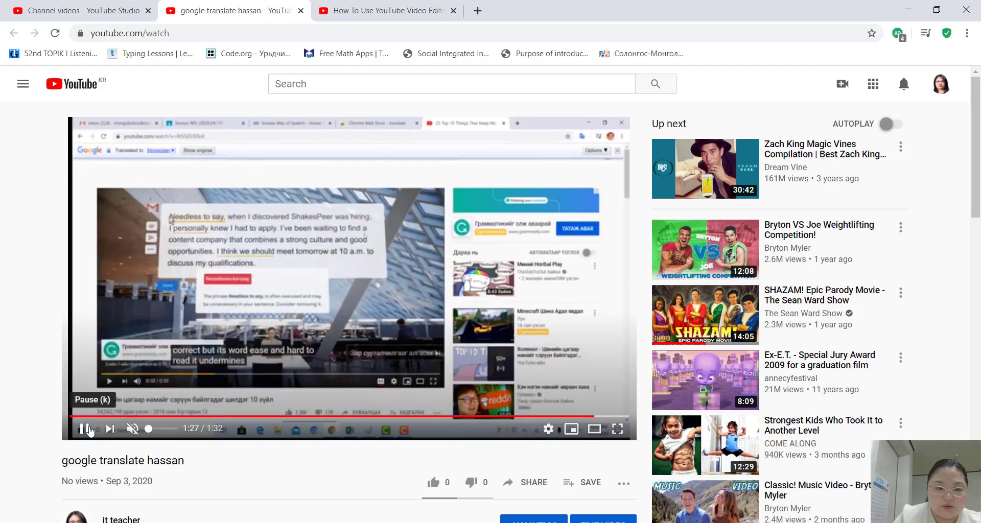
{"action": "left_click", "coordinate": [83, 428]}
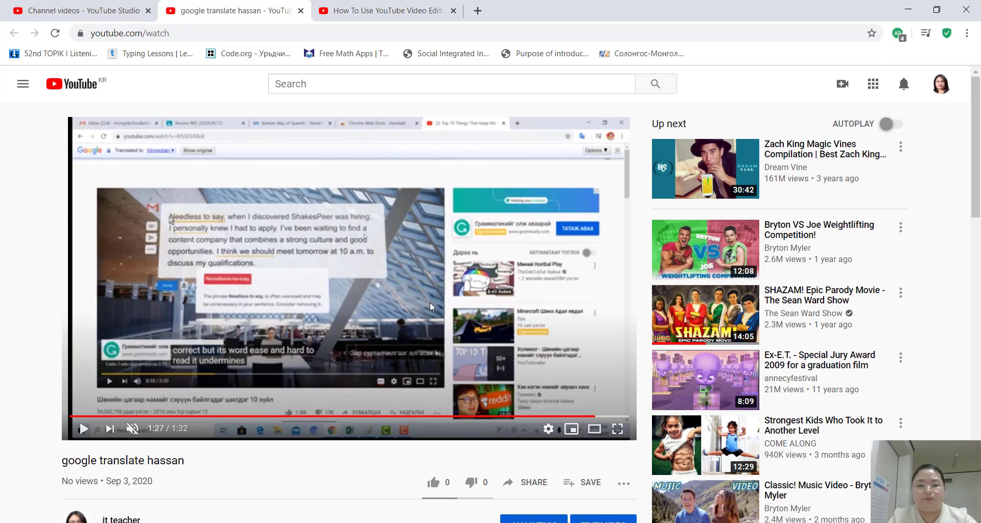